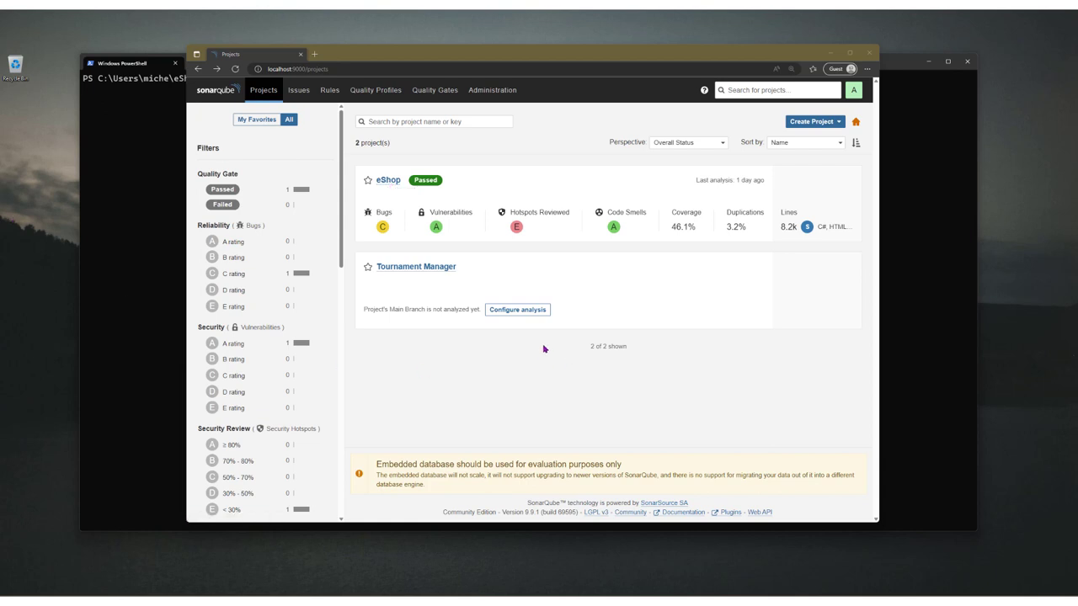
# - Start creating a new project manually with the display name eShopYT
pyautogui.click(825, 123)
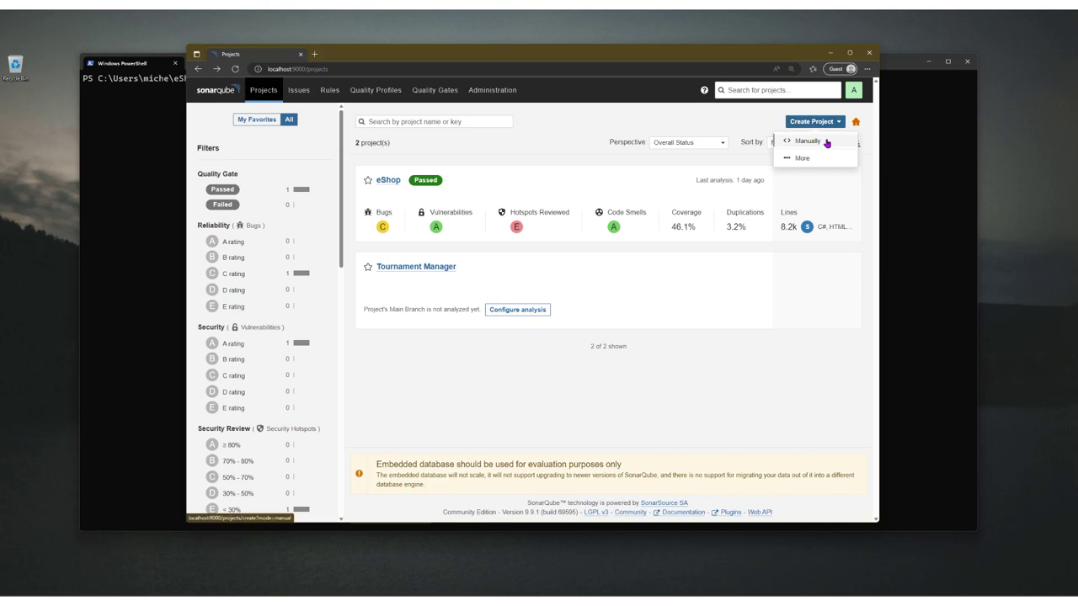
pyautogui.click(826, 143)
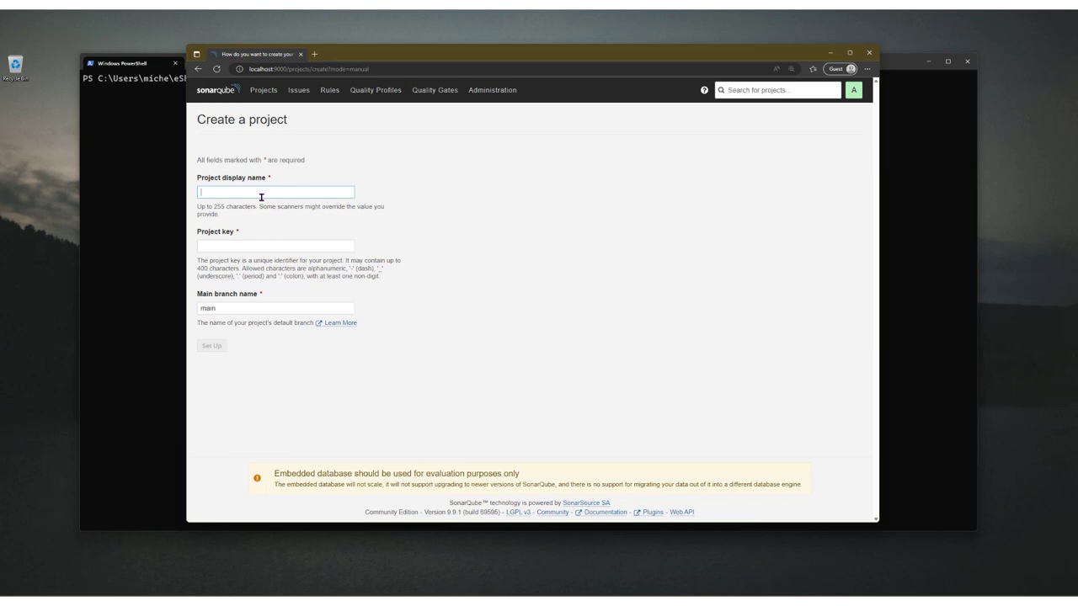
pyautogui.write('e')
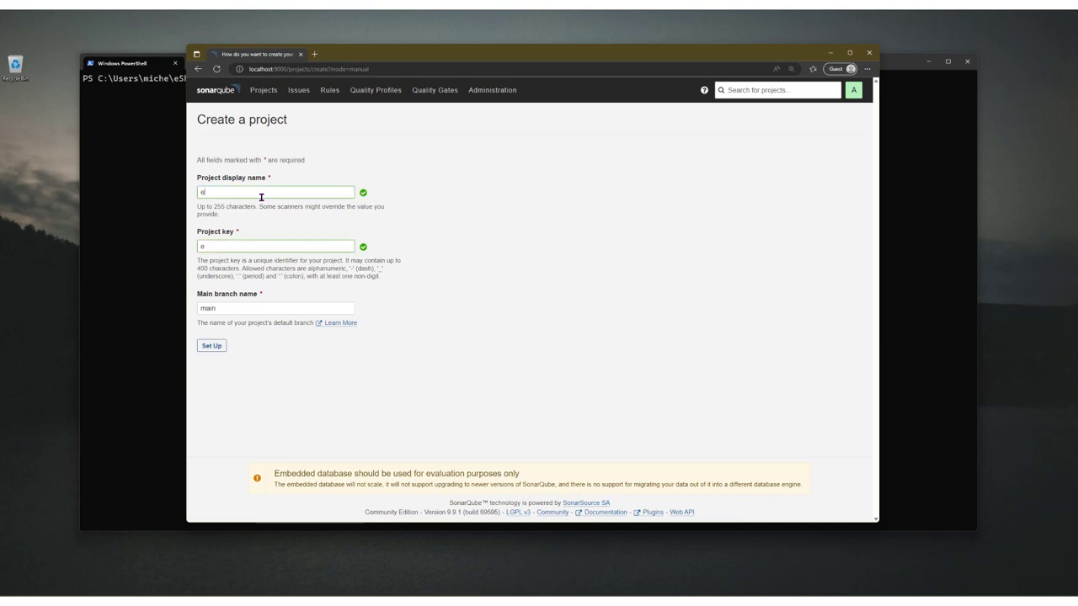
pyautogui.write('ShopYT')
pyautogui.press('Tab')
# - Set the project key to e-shop-yt
pyautogui.click(271, 242)
pyautogui.doubleClick(278, 252)
pyautogui.write('e-shop')
pyautogui.press('BackSpace')
pyautogui.press('BackSpace')
pyautogui.press('BackSpace')
pyautogui.write('shop-yt')
# - Switch to PowerShell and run git status to check the repository's current branch name
pyautogui.click(146, 236)
pyautogui.write('git status')
pyautogui.press('Return')
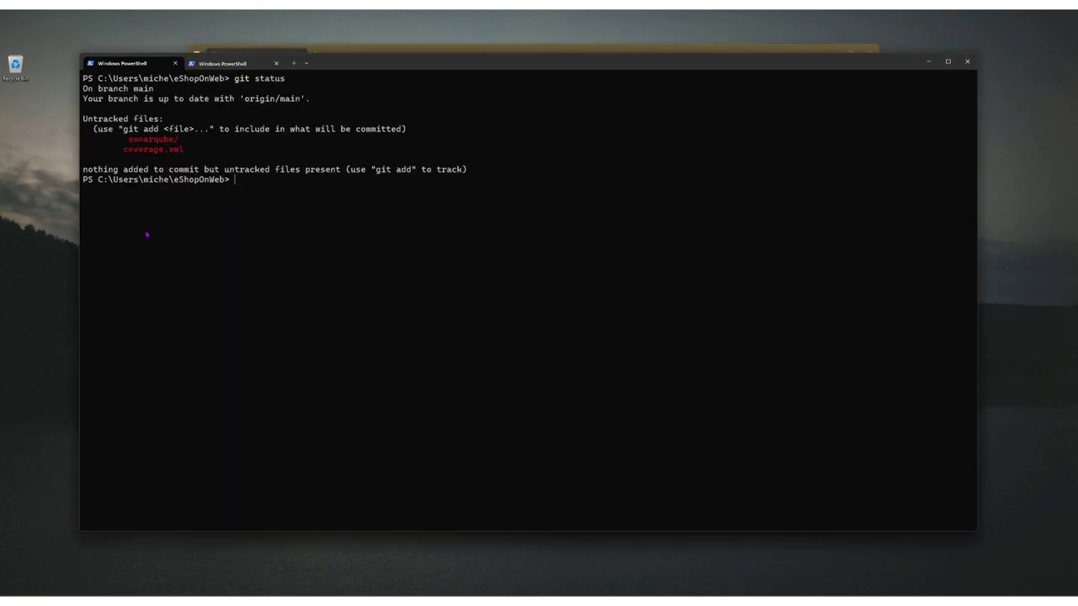
pyautogui.doubleClick(151, 89)
# - Return to the browser, set up the project with main as its main branch, and choose to analyze it locally
pyautogui.click(218, 215)
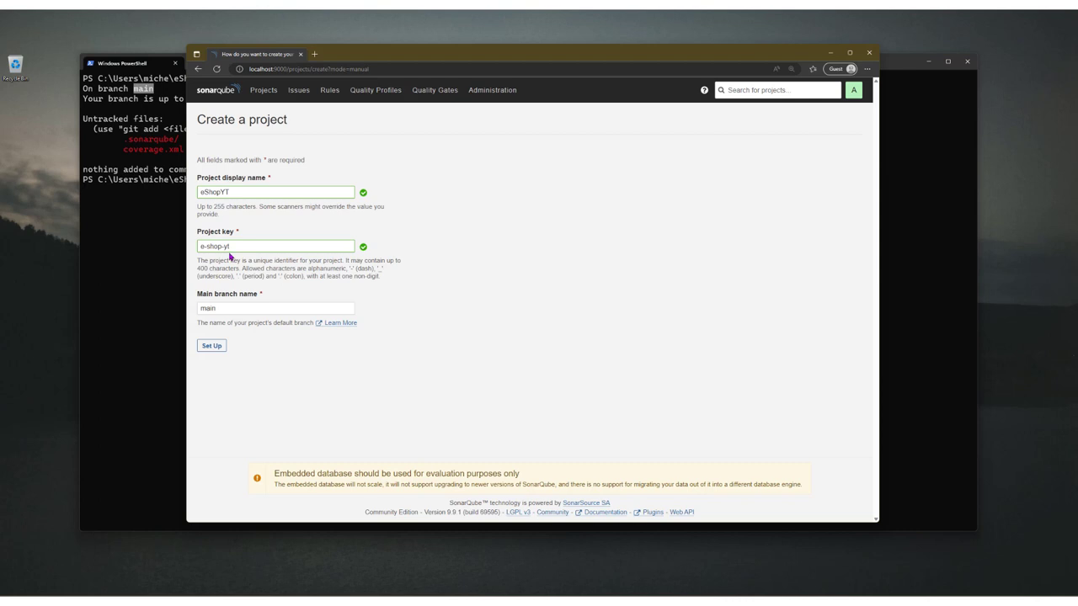
pyautogui.click(212, 345)
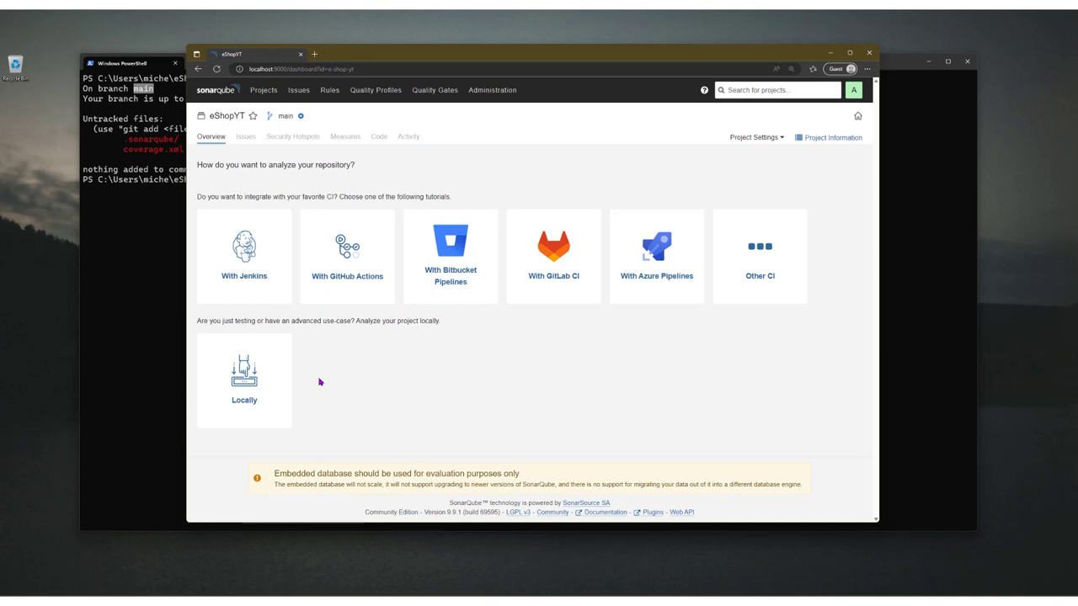
pyautogui.click(233, 389)
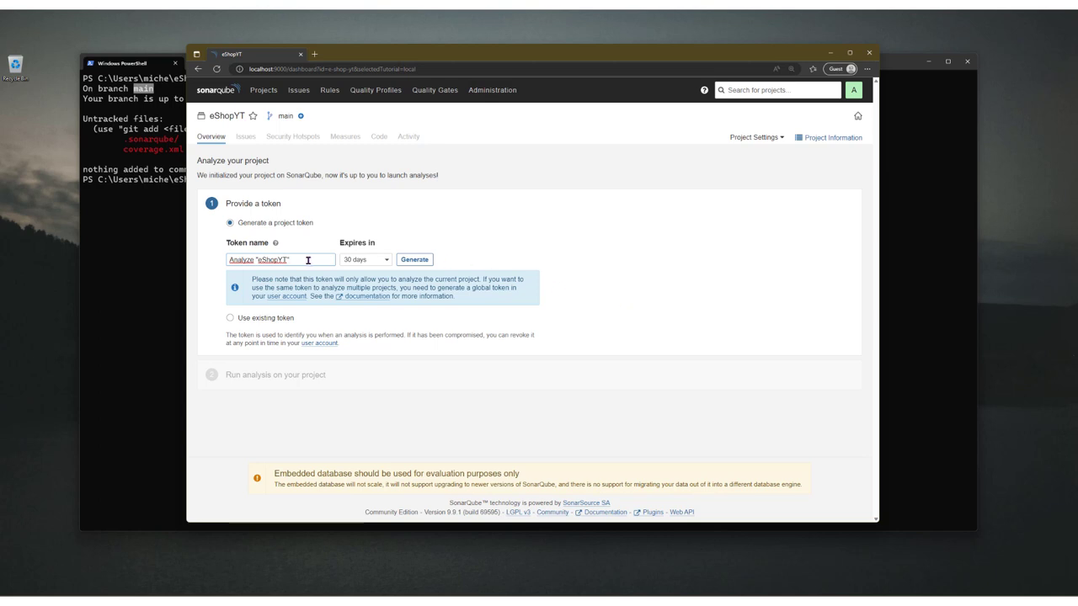
# - Generate a project token named "analyze eShopYT" with no expiration
pyautogui.moveTo(308, 260); pyautogui.dragTo(205, 270)
pyautogui.write('analyze')
pyautogui.write(' we')
pyautogui.write('ShopYT')
pyautogui.click(368, 260)
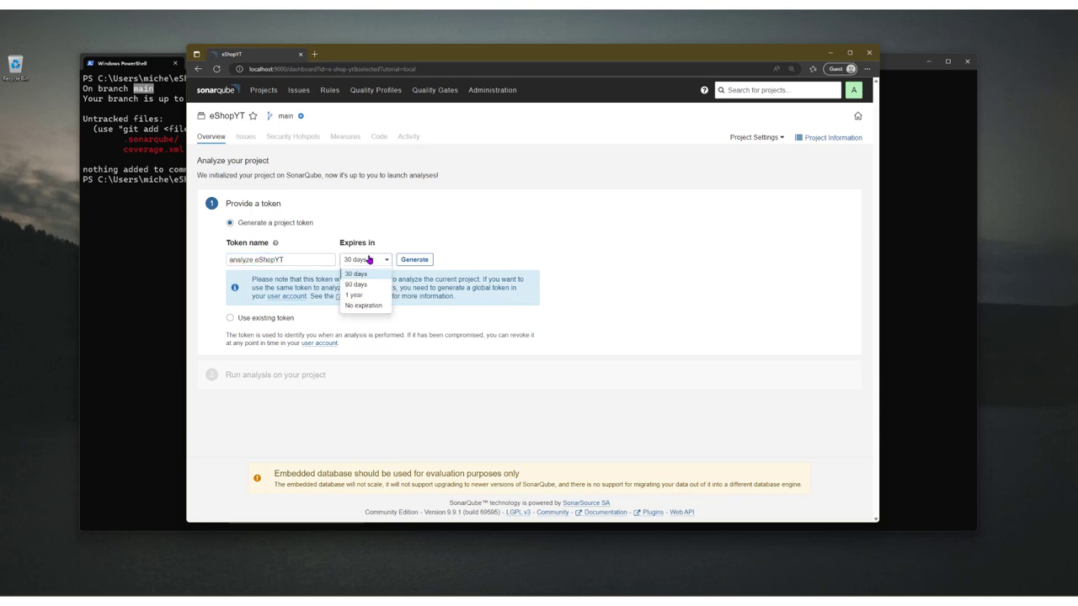
pyautogui.click(370, 306)
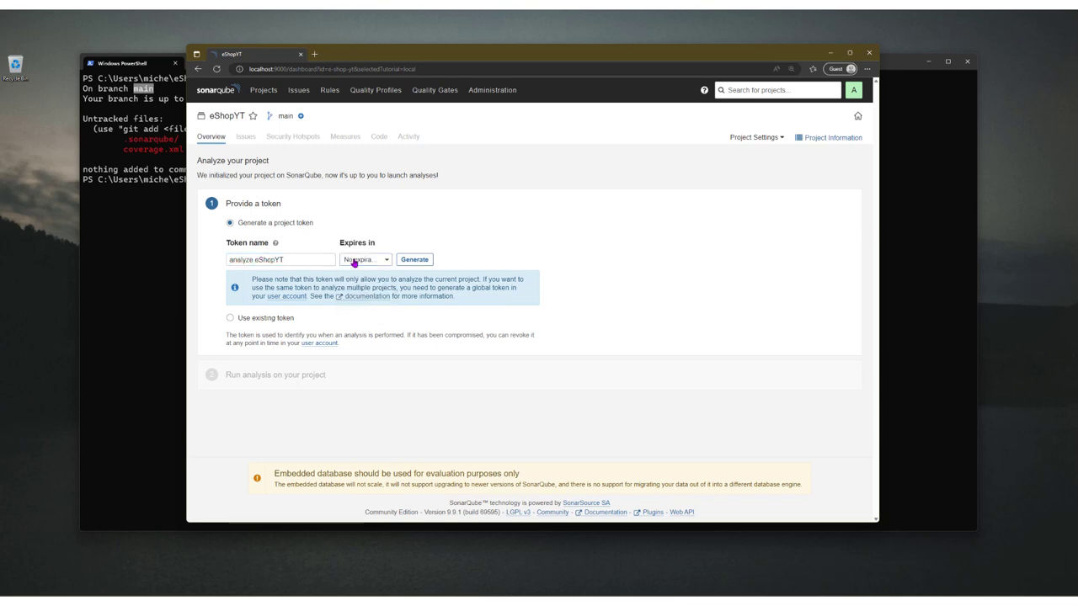
pyautogui.click(381, 261)
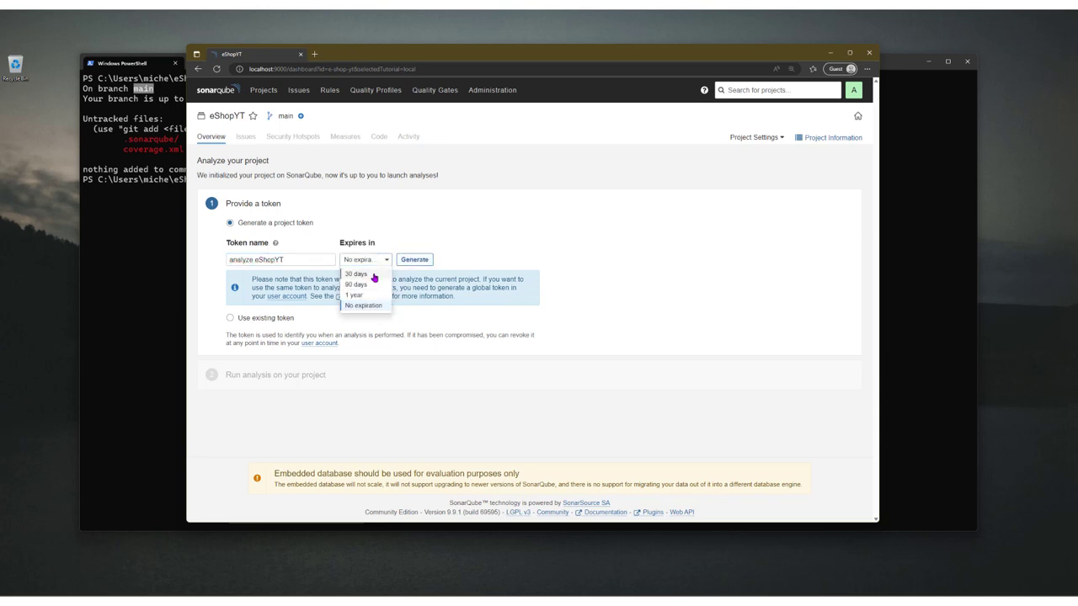
pyautogui.click(376, 306)
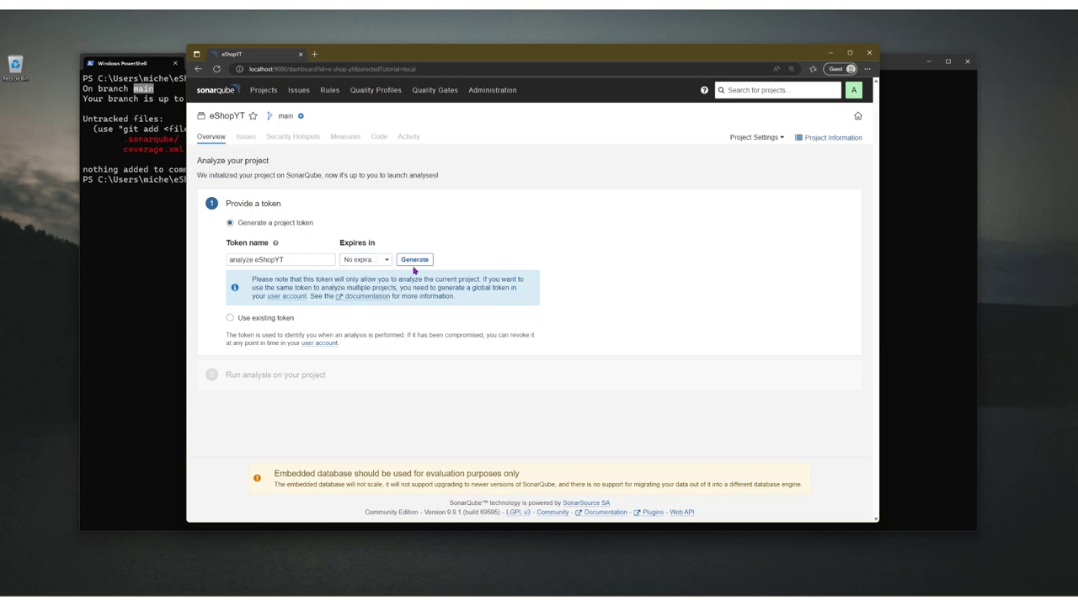
pyautogui.click(414, 263)
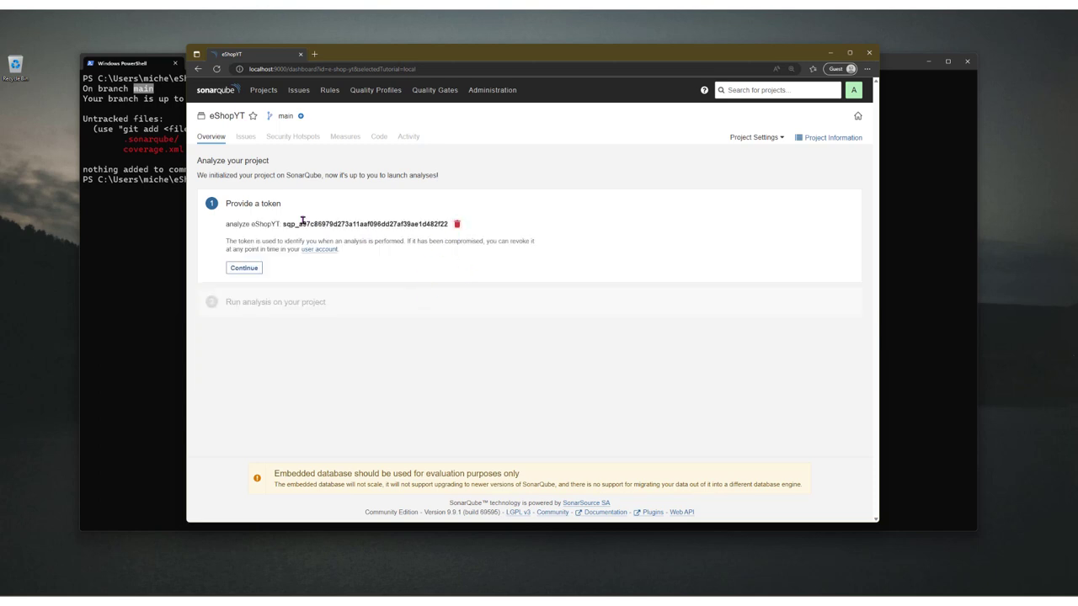
# - Copy the generated project token and paste it into a new Notepad document
pyautogui.moveTo(282, 225); pyautogui.dragTo(450, 230)
pyautogui.hotkey('ctrl', 'c')
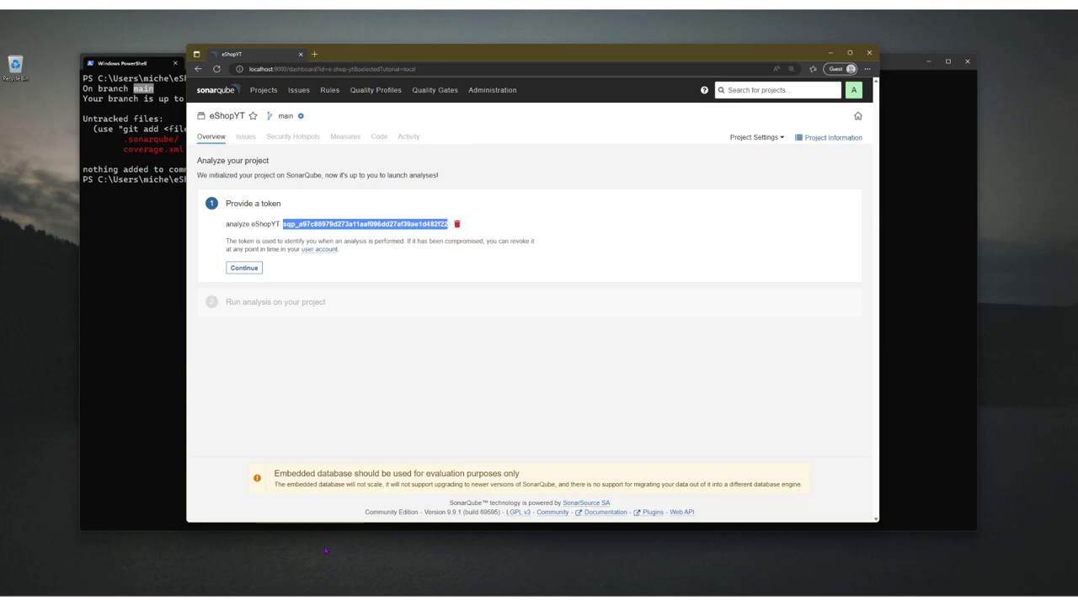
pyautogui.click(92, 459)
pyautogui.press('super+r')
pyautogui.write('notepad')
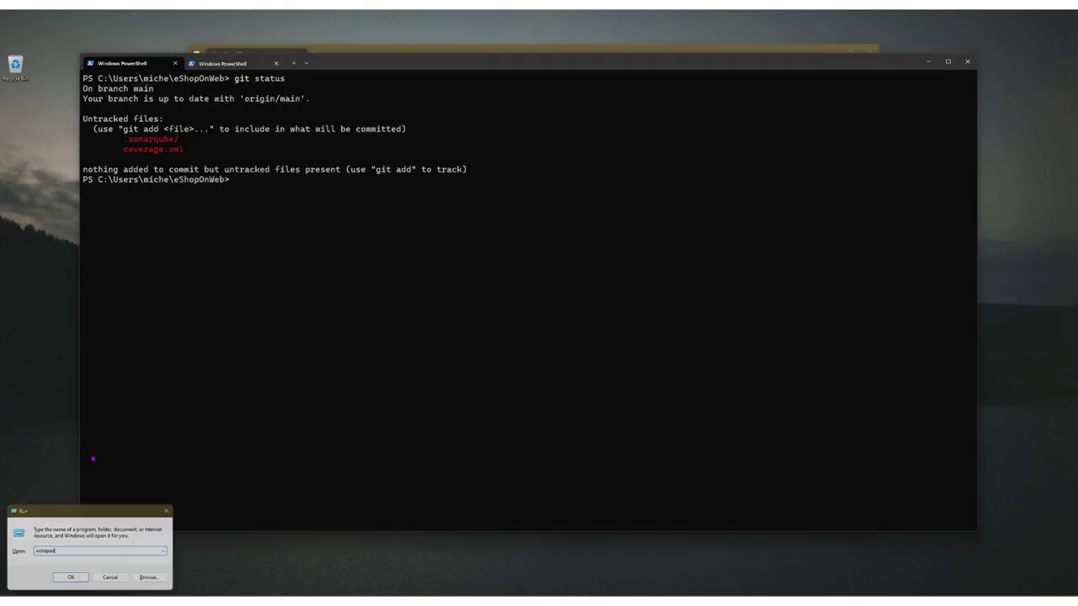
pyautogui.press('Return')
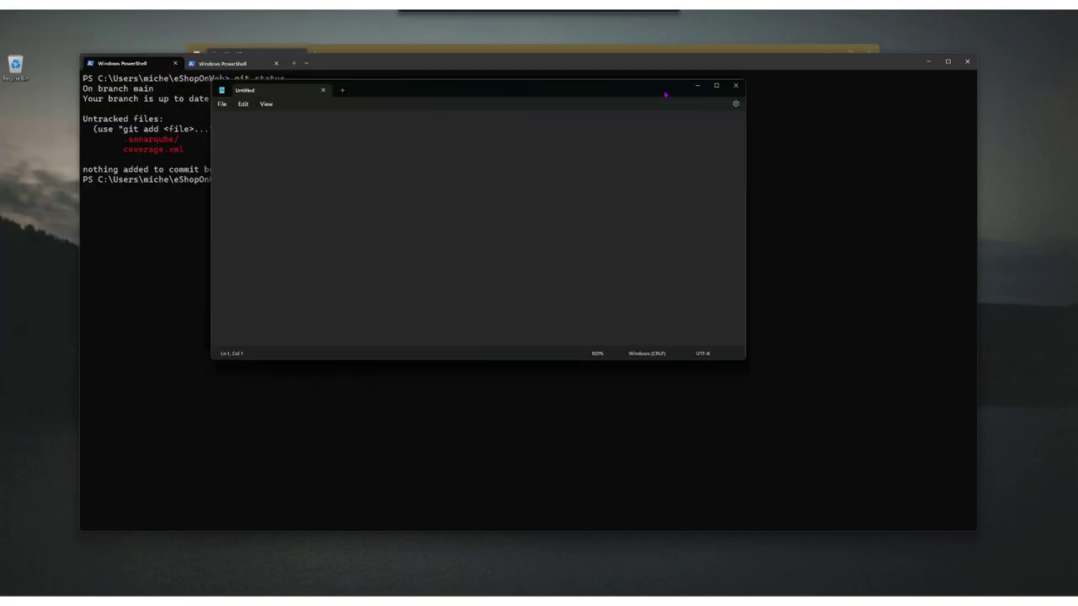
pyautogui.hotkey('ctrl', 'v')
# - Return to the browser, continue to the analysis instructions, and choose .NET as the build type
pyautogui.hotkey('alt', 'Tab')
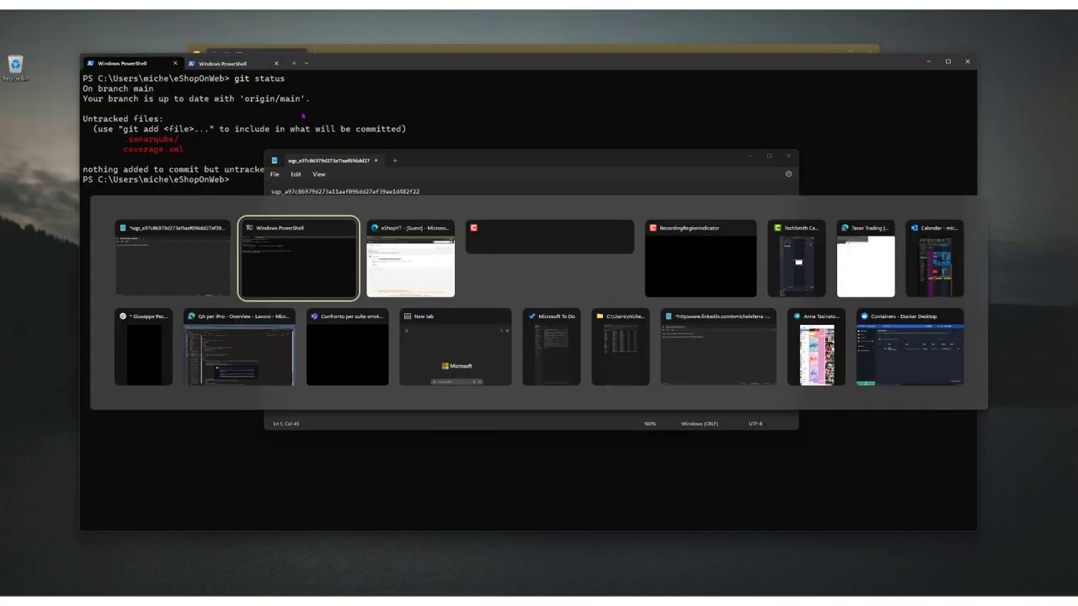
pyautogui.click(412, 255)
pyautogui.click(243, 268)
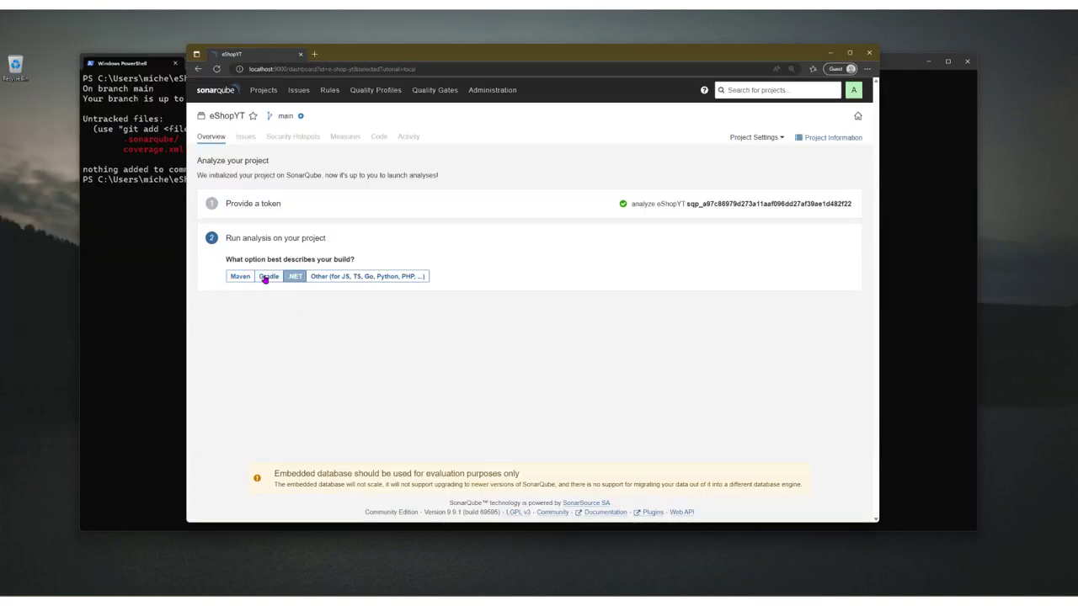
pyautogui.click(295, 277)
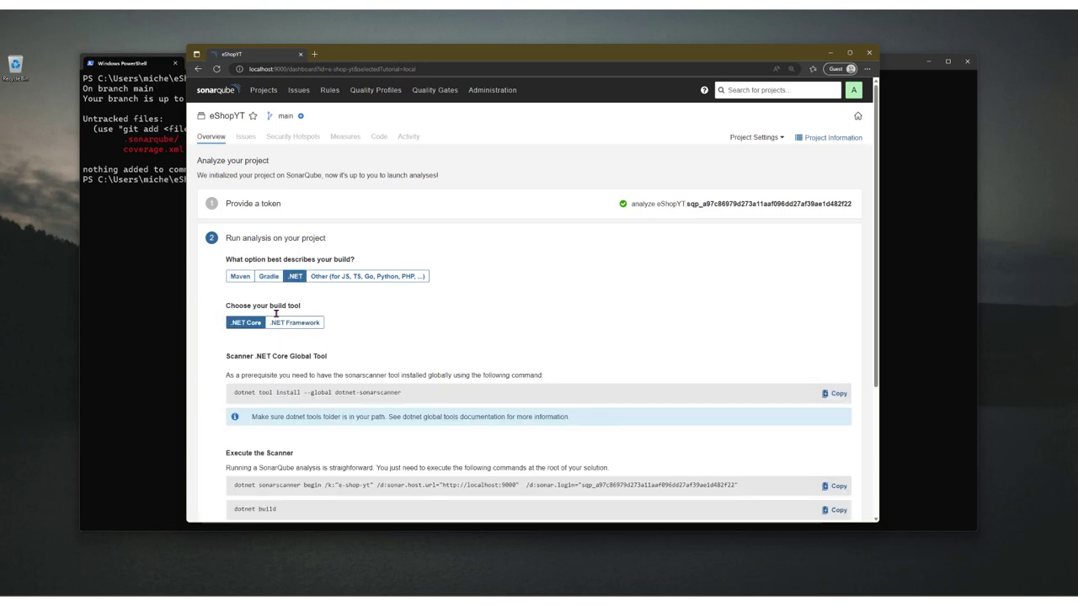
pyautogui.scroll(-2, 284, 305)
pyautogui.scroll(1, 341, 194)
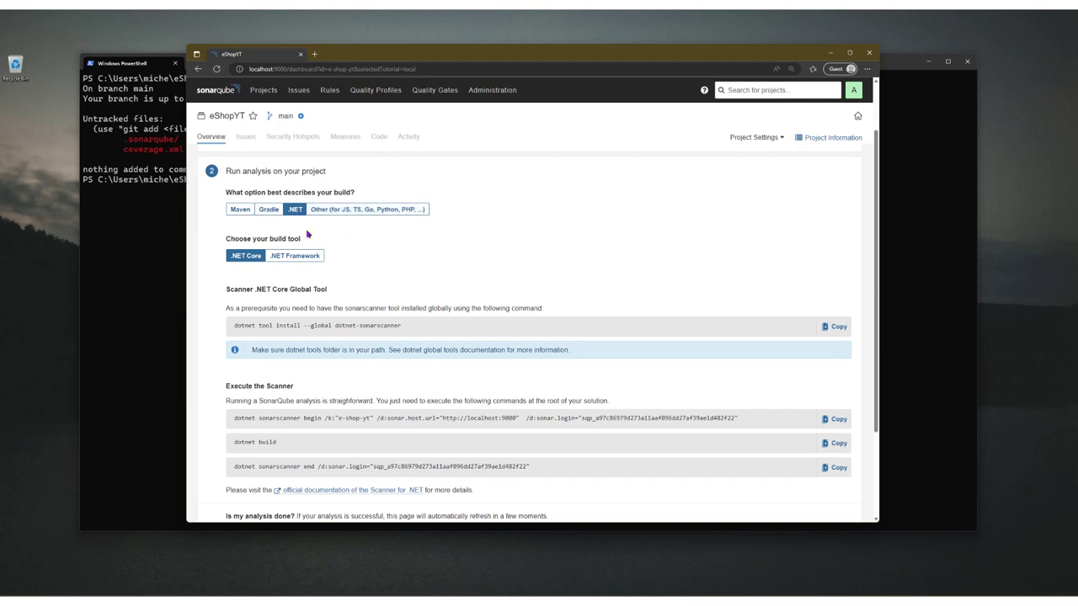
pyautogui.scroll(-1, 316, 232)
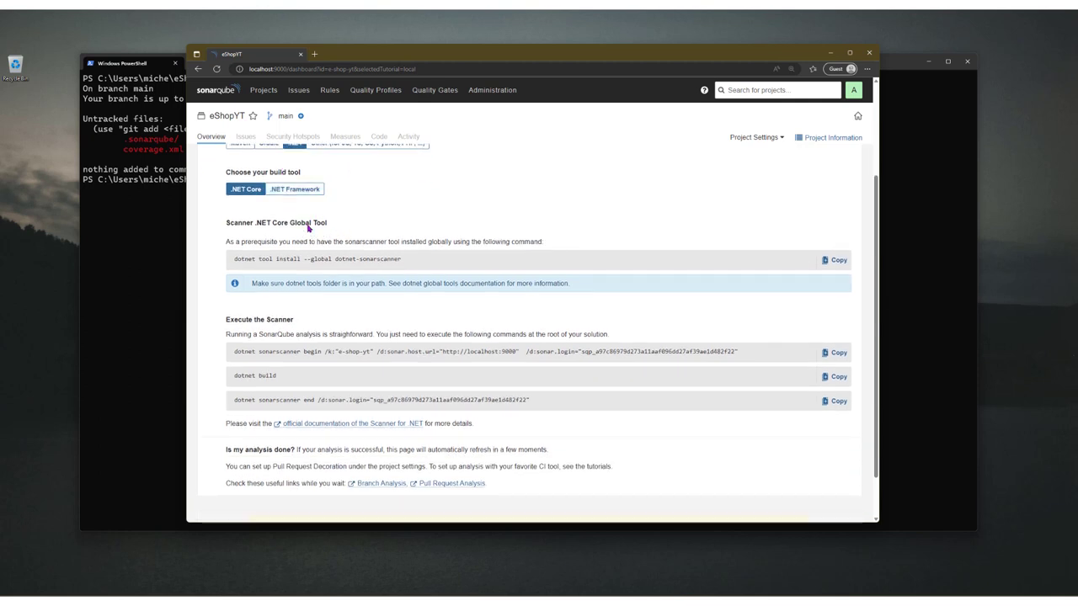
# - Switch to PowerShell and list the eShopOnWeb folder's contents to locate the solution files
pyautogui.click(116, 241)
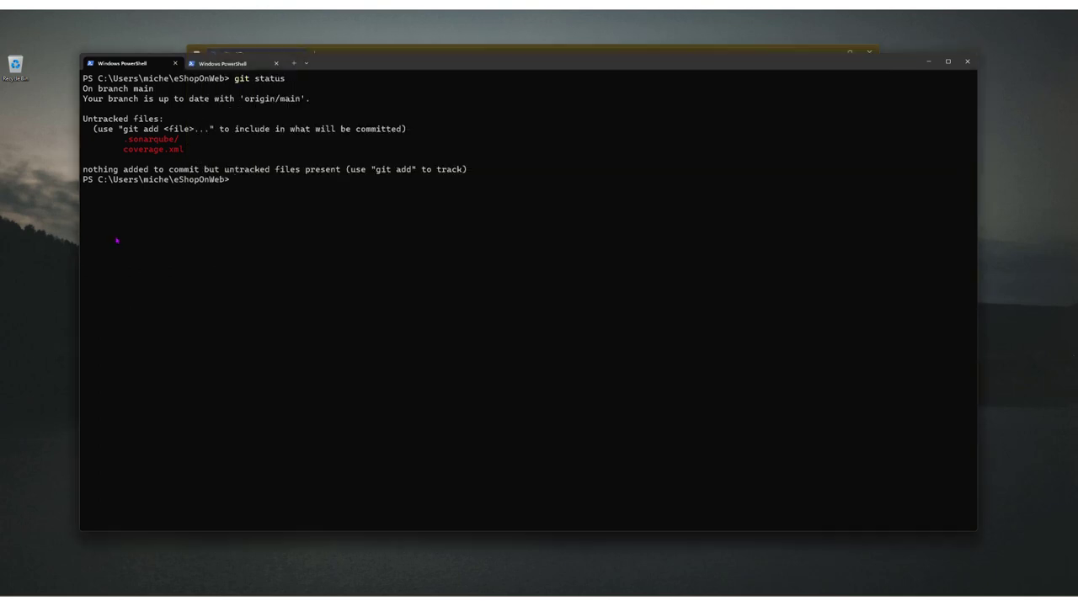
pyautogui.write('ls')
pyautogui.press('Return')
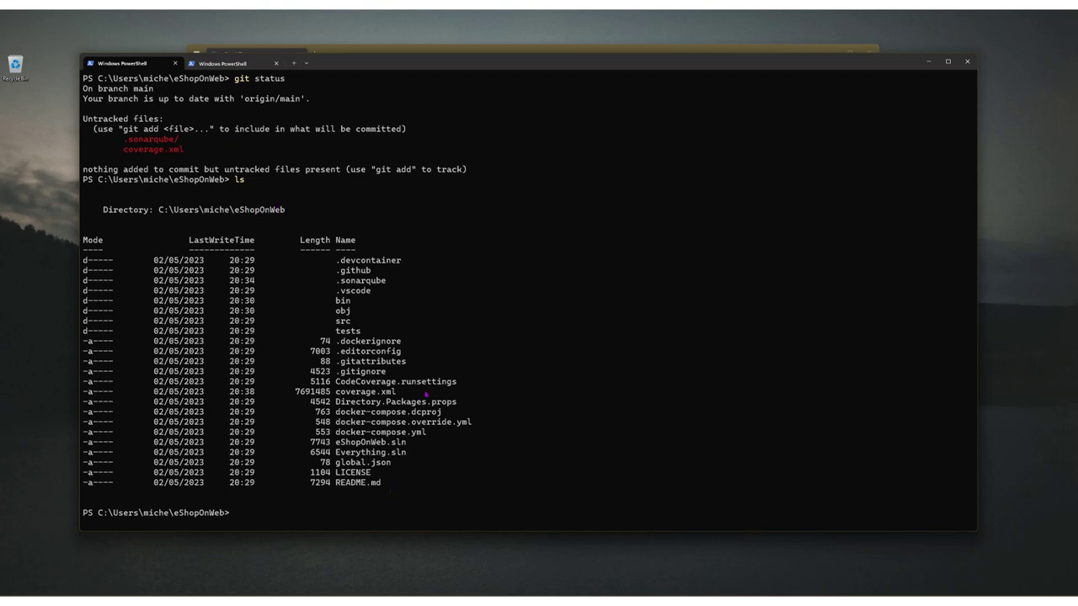
pyautogui.moveTo(457, 452); pyautogui.dragTo(329, 449)
# - Copy the scanner install command from SonarQube, run dotnet tool install --global dotnet-sonarscanner in PowerShell, and clear the terminal
pyautogui.hotkey('alt', 'Tab')
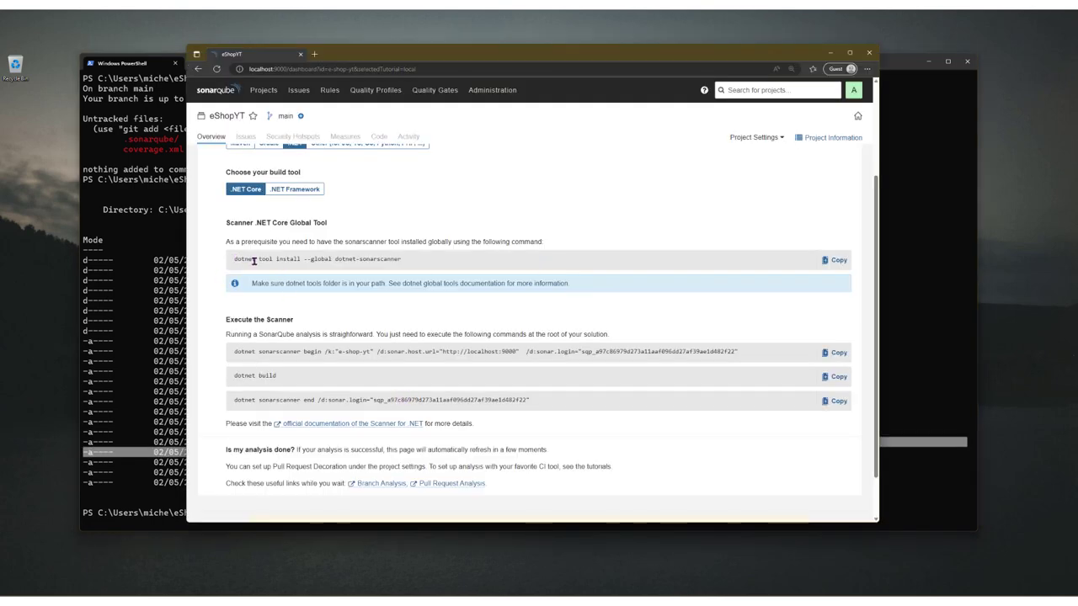
pyautogui.hotkey('ctrl', '+')
pyautogui.hotkey('ctrl', '+')
pyautogui.hotkey('ctrl', '+')
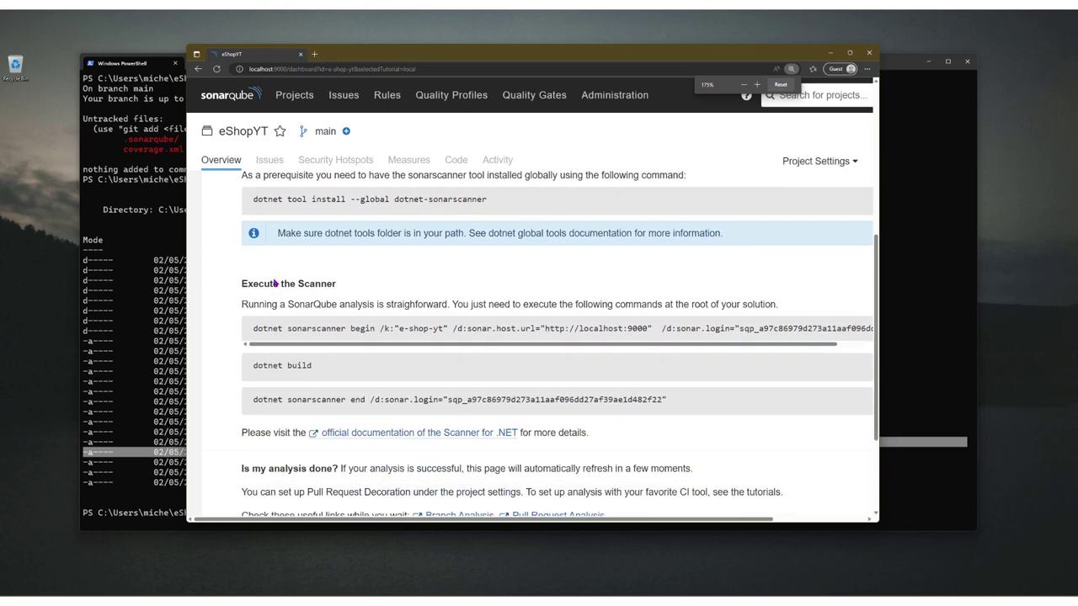
pyautogui.scroll(1, 303, 283)
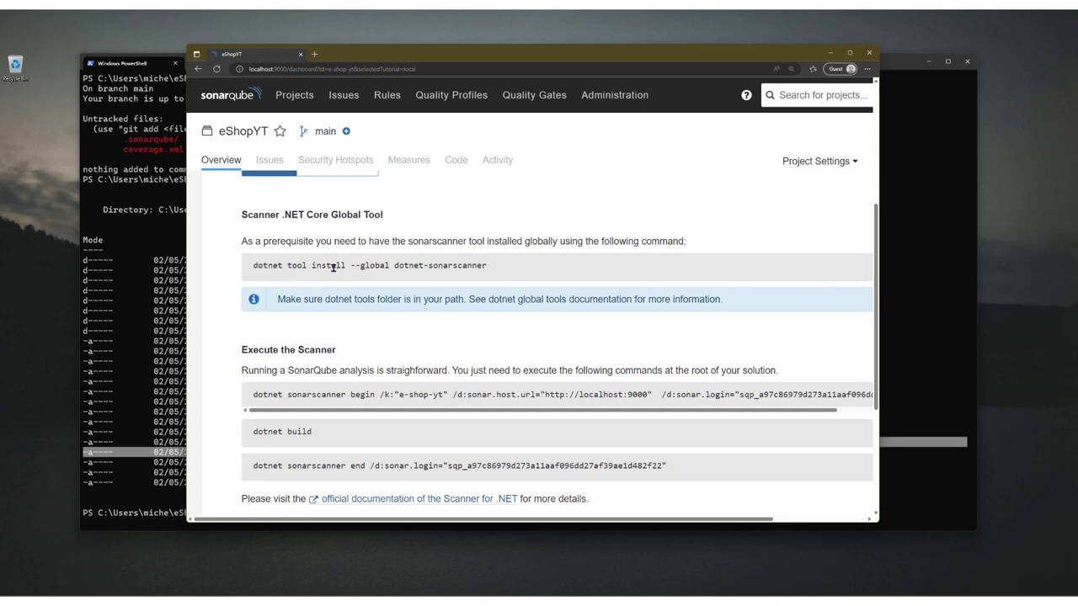
pyautogui.hscroll(3, 444, 264)
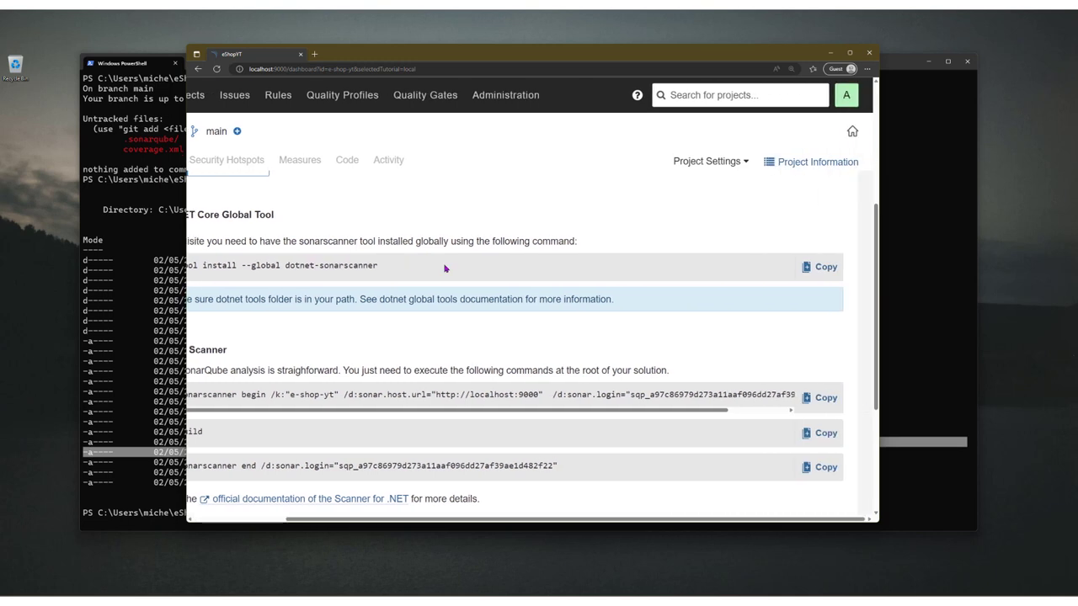
pyautogui.click(829, 268)
pyautogui.hotkey('alt', 'Tab')
pyautogui.hotkey('ctrl', 'v')
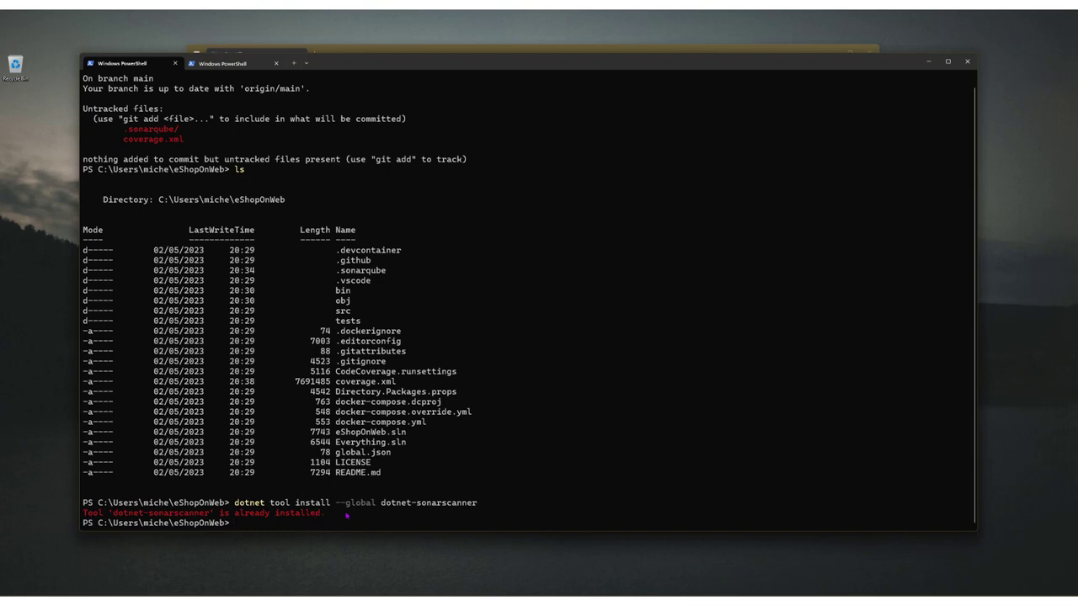
pyautogui.write('clear')
pyautogui.press('Return')
# - Return to the browser and examine the dotnet sonarscanner begin command, including its project key, host URL and login token parameters
pyautogui.hotkey('alt', 'Tab')
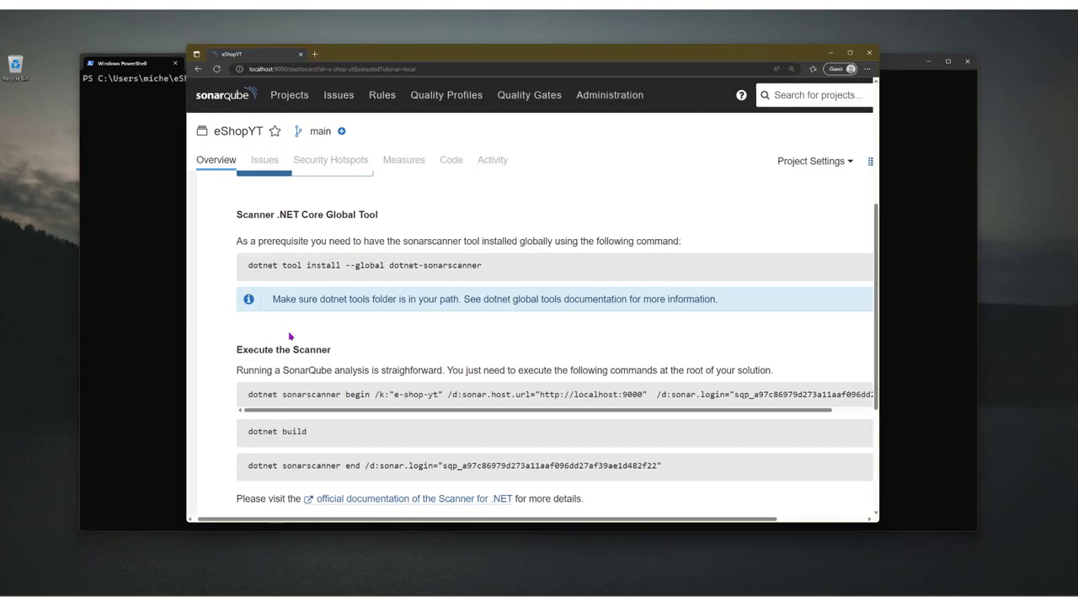
pyautogui.scroll(-3, 288, 331)
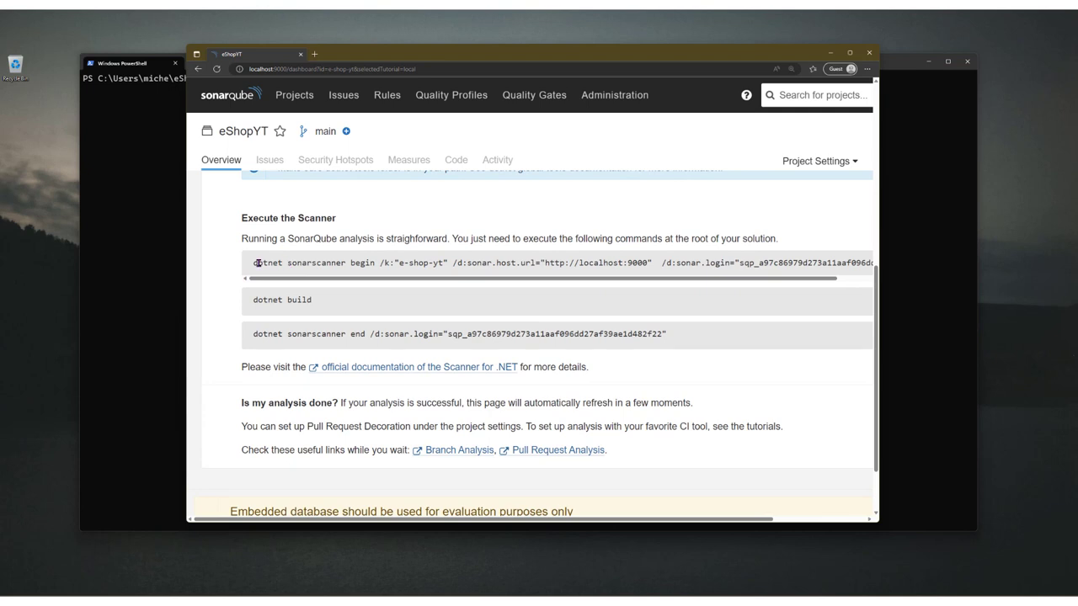
pyautogui.doubleClick(310, 265)
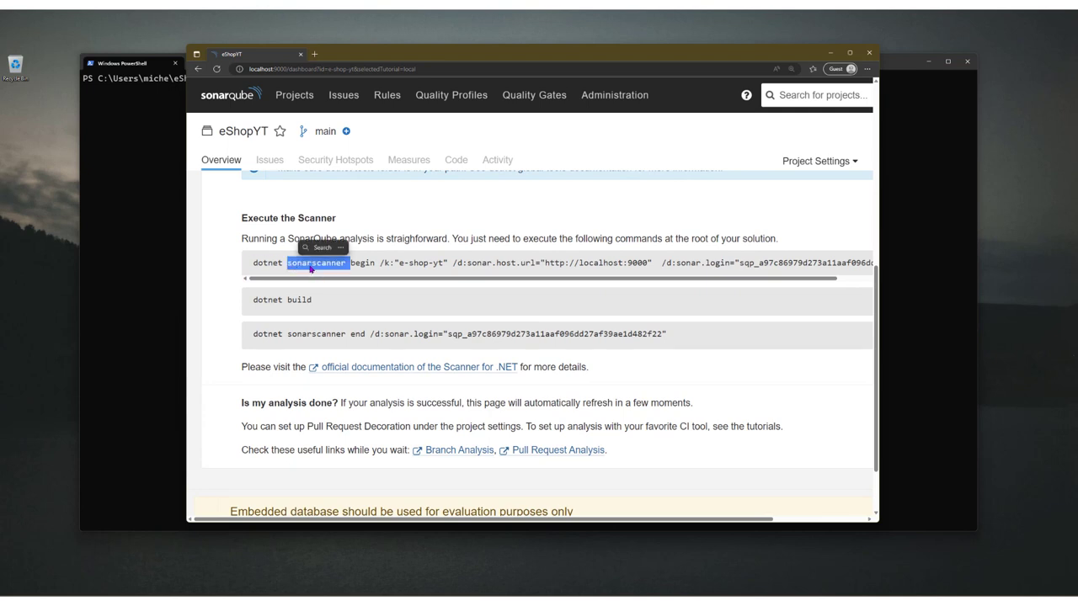
pyautogui.scroll(3, 312, 266)
pyautogui.click(266, 265)
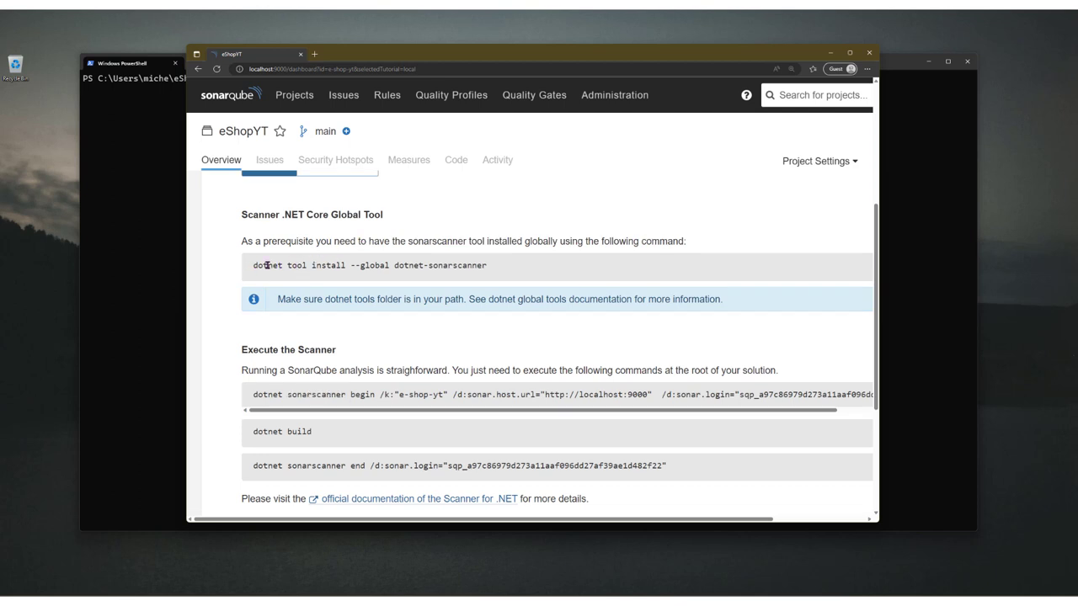
pyautogui.moveTo(266, 265); pyautogui.dragTo(345, 265)
pyautogui.scroll(-1, 266, 328)
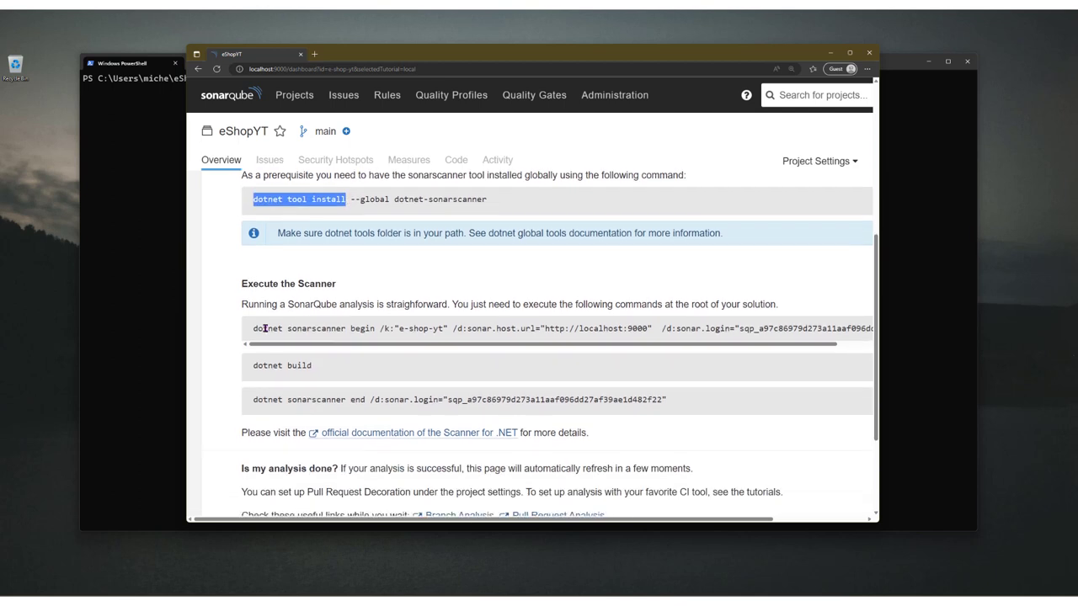
pyautogui.doubleClick(313, 328)
pyautogui.doubleClick(362, 329)
pyautogui.moveTo(412, 345); pyautogui.dragTo(455, 346)
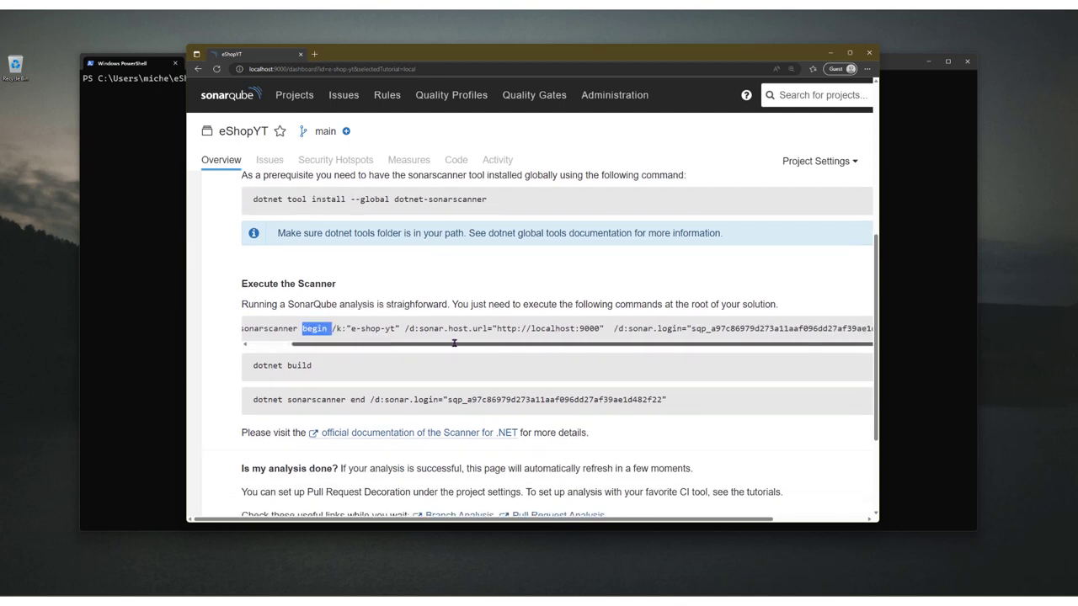
pyautogui.moveTo(341, 328); pyautogui.dragTo(778, 330)
pyautogui.click(589, 339)
pyautogui.click(798, 329)
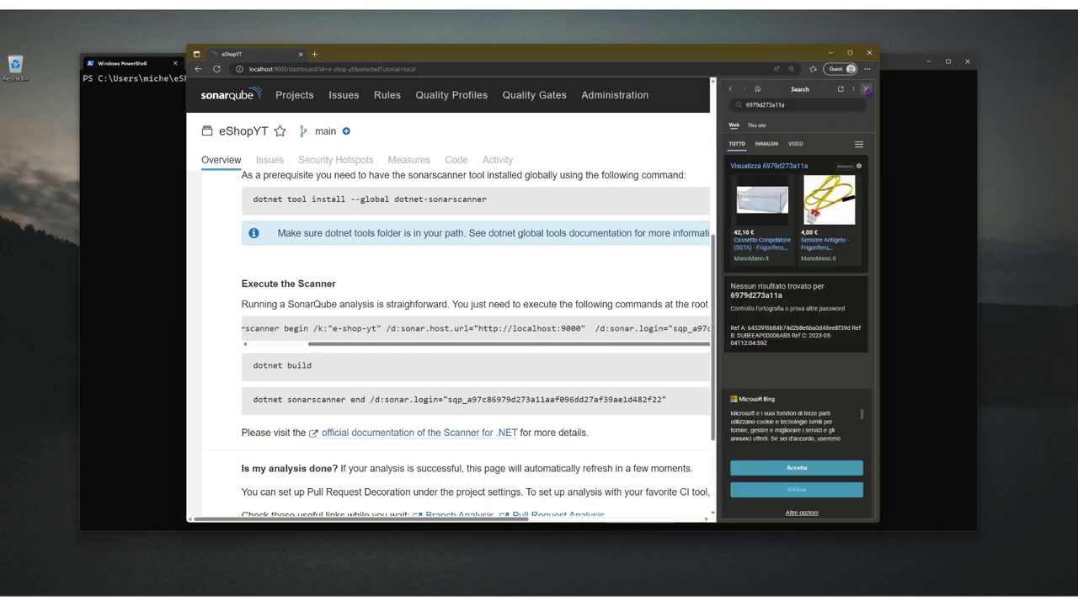
pyautogui.click(865, 88)
pyautogui.hscroll(5, 741, 341)
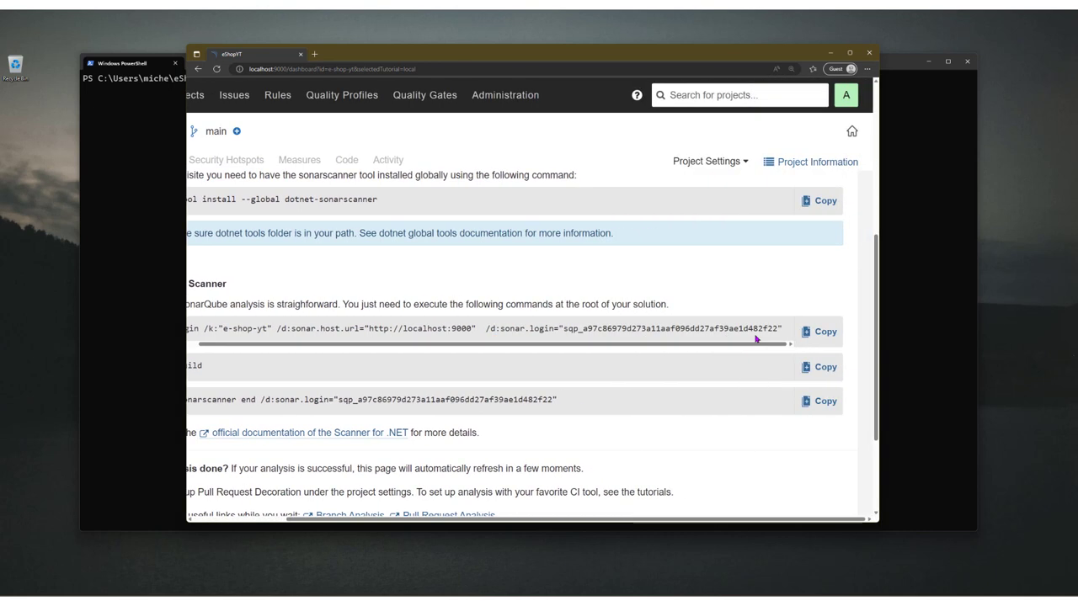
# - Copy the dotnet sonarscanner begin command from SonarQube and run it in PowerShell for project e-shop-yt with the login token
pyautogui.click(813, 333)
pyautogui.click(928, 336)
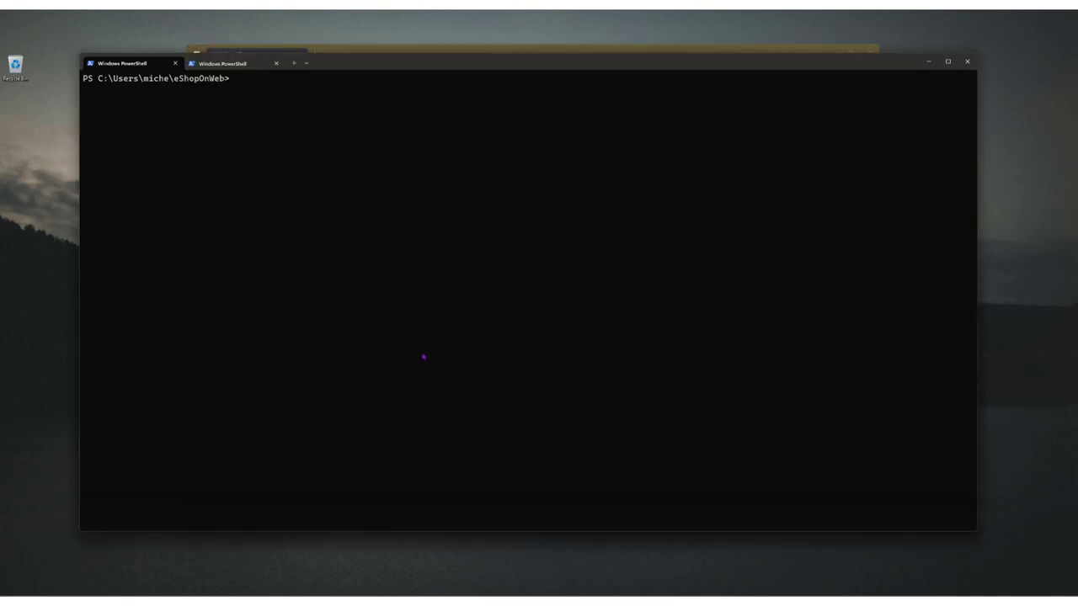
pyautogui.hotkey('ctrl', 'v')
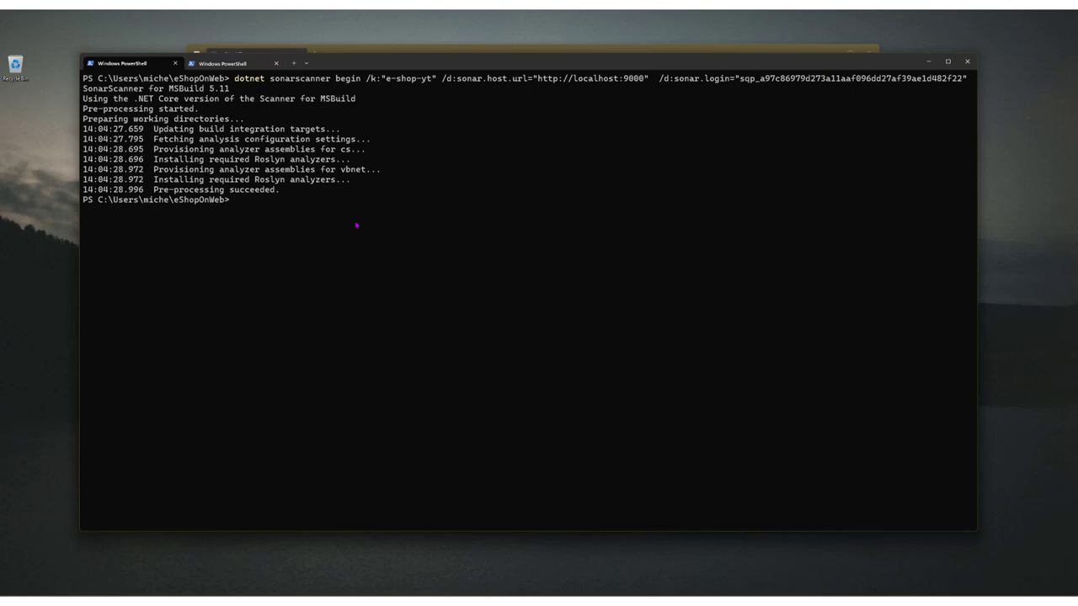
# - Copy the dotnet build command from SonarQube's instructions and try to run it in PowerShell in the eShopOnWeb folder
pyautogui.hotkey('alt', 'Tab')
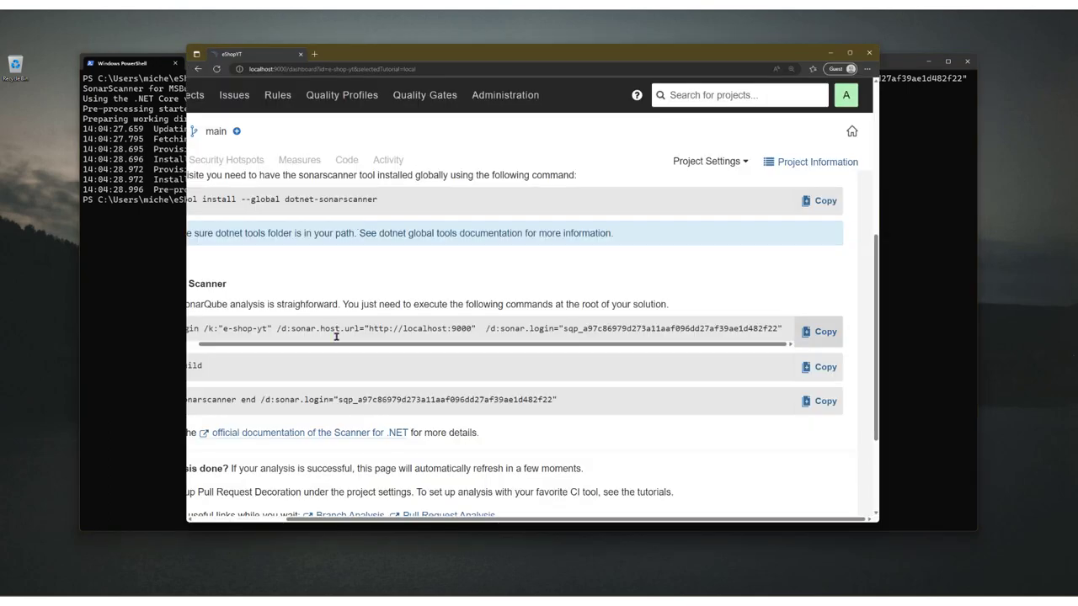
pyautogui.hscroll(5, 337, 329)
pyautogui.hscroll(-5, 328, 371)
pyautogui.hscroll(5, 328, 371)
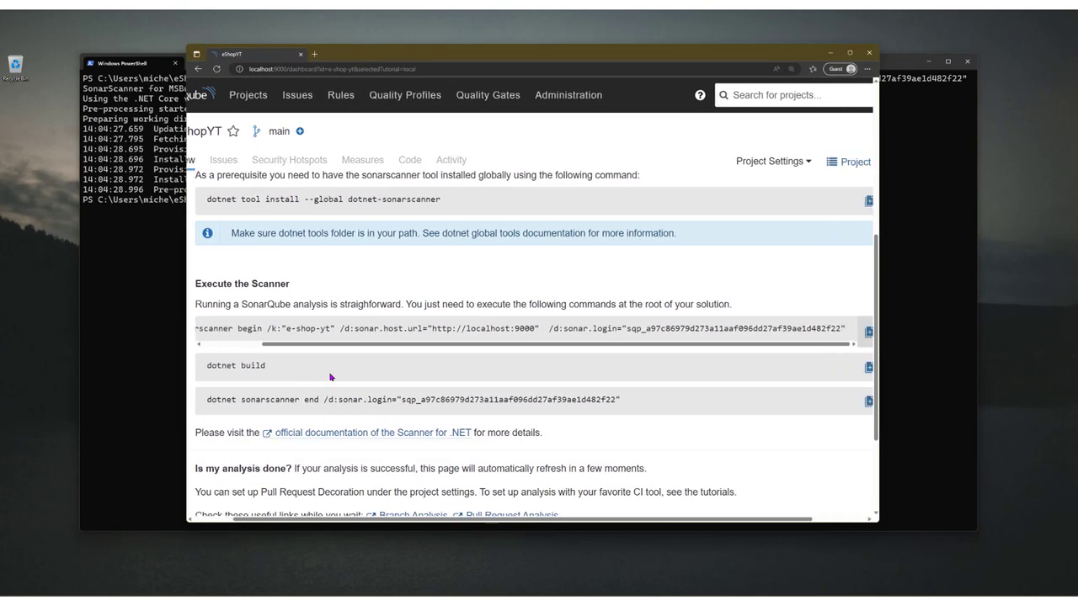
pyautogui.click(816, 367)
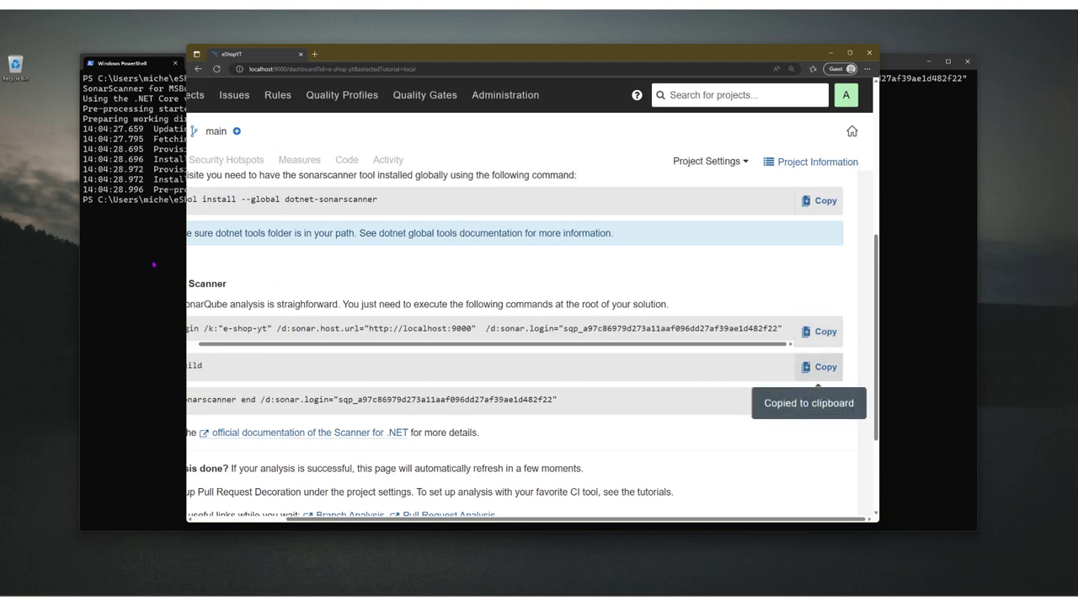
pyautogui.hotkey('alt', 'Tab')
pyautogui.hotkey('ctrl', 'v')
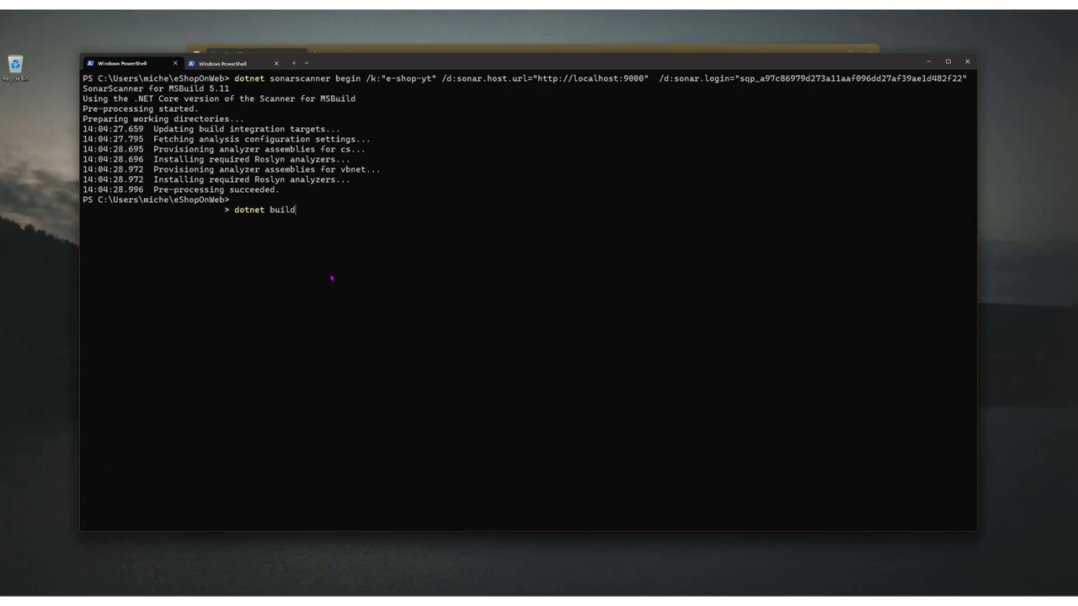
pyautogui.press('Return')
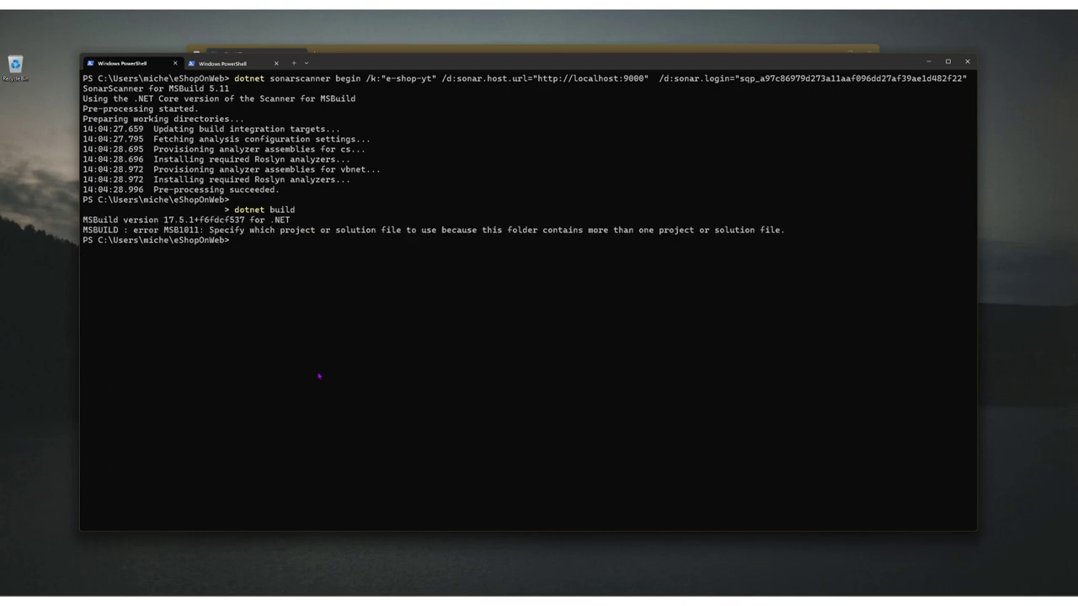
# - Clear the terminal, list the eShopOnWeb folder's contents, and build the solution with dotnet build .\eShopOnWeb.sln
pyautogui.write('clear')
pyautogui.press('Return')
pyautogui.write('ls')
pyautogui.press('Return')
pyautogui.write('dotnet build ')
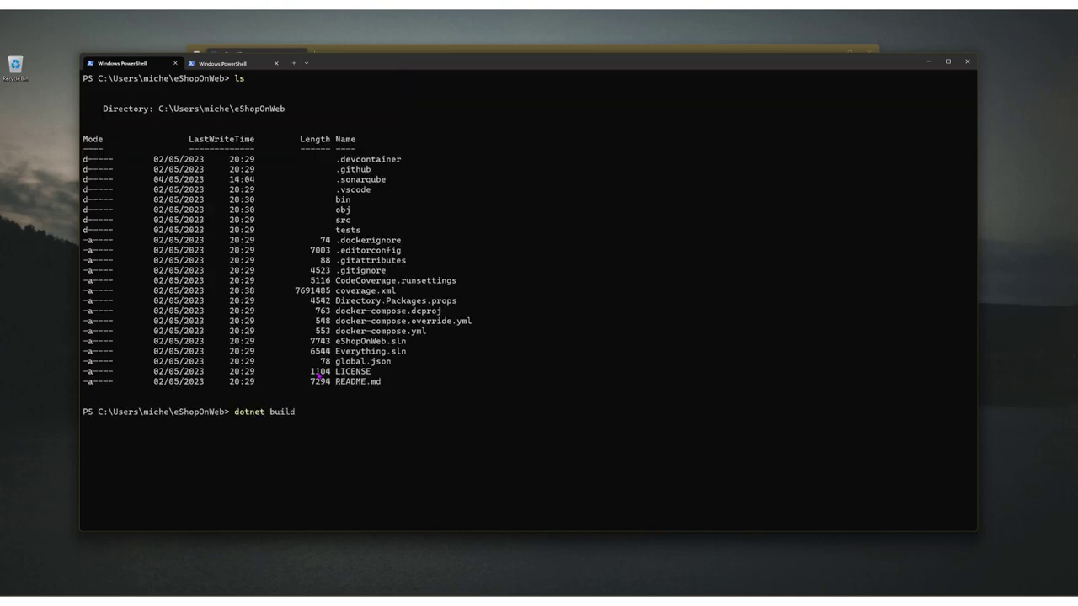
pyautogui.write('.\\e')
pyautogui.press('Tab')
pyautogui.press('Return')
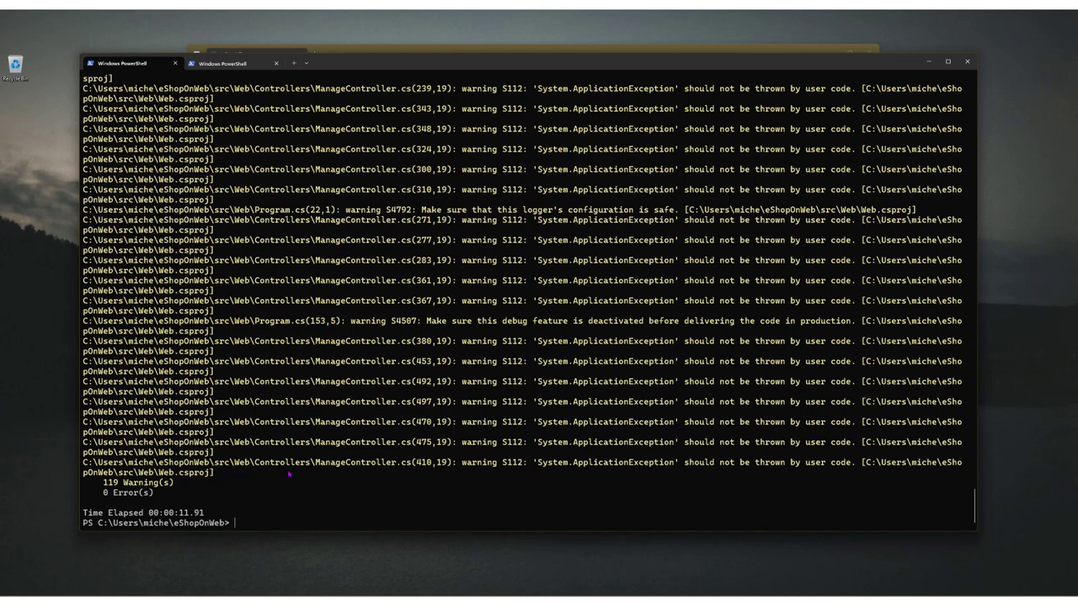
# - Copy the dotnet sonarscanner end command from SonarQube and run it in PowerShell with the login token
pyautogui.hotkey('alt', 'Tab')
pyautogui.press('Tab')
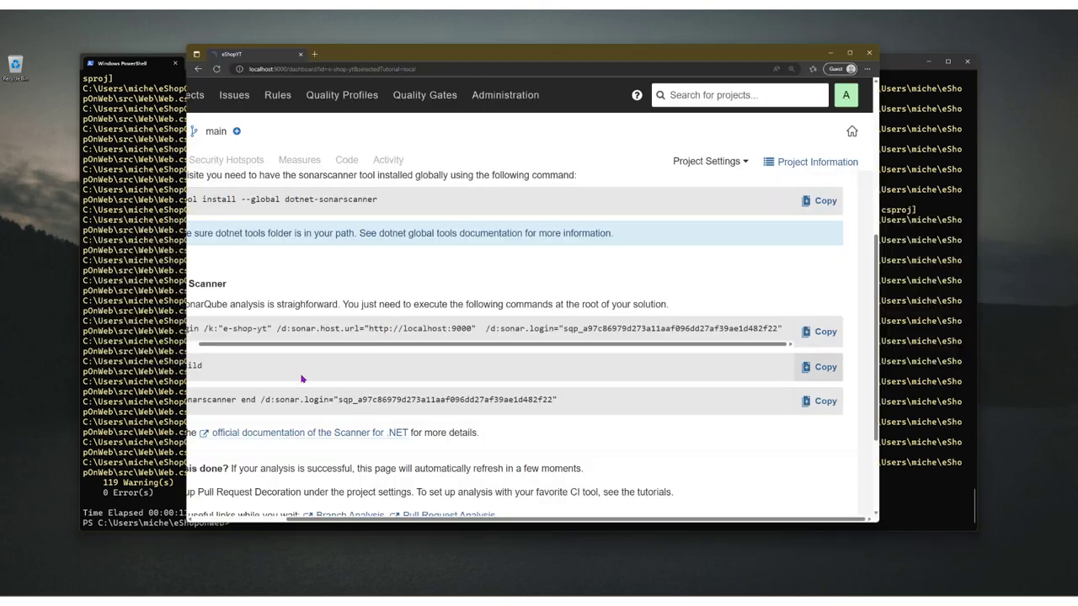
pyautogui.moveTo(194, 399); pyautogui.dragTo(334, 397)
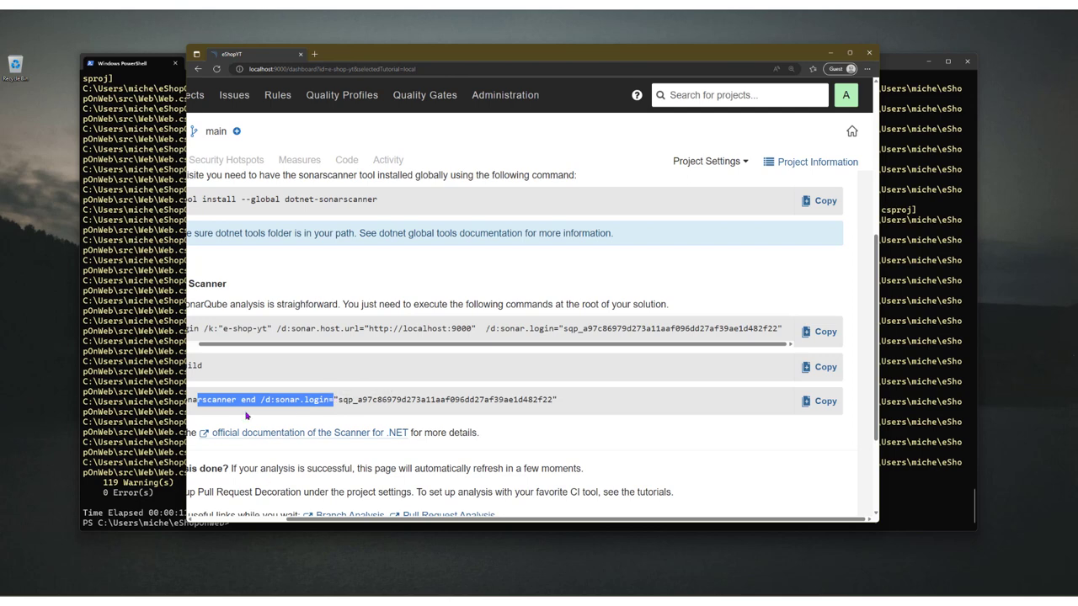
pyautogui.hscroll(-3, 325, 450)
pyautogui.hscroll(3, 522, 397)
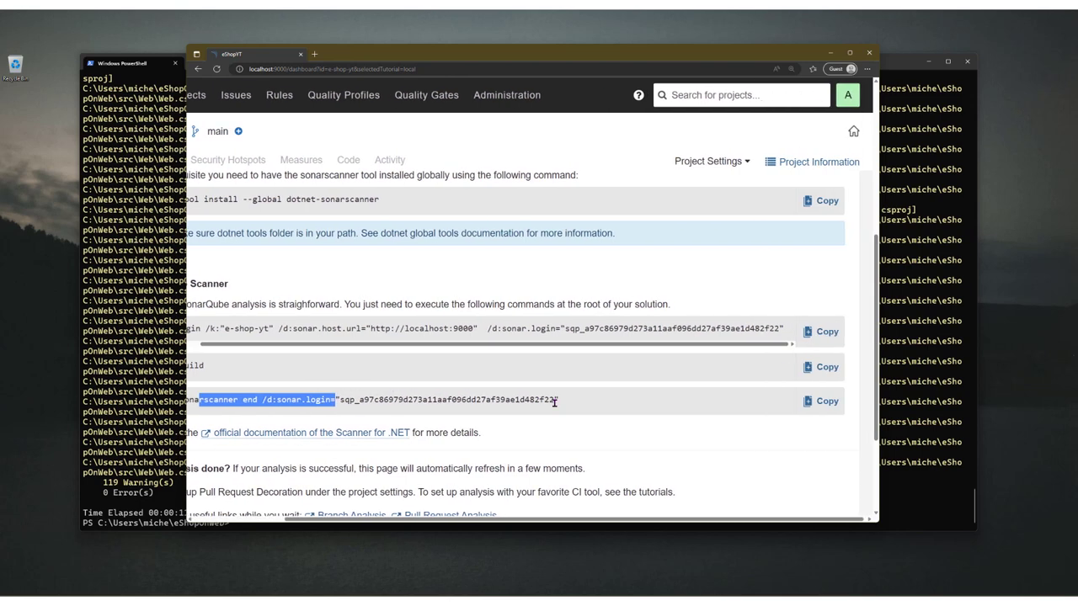
pyautogui.click(819, 400)
pyautogui.hotkey('alt', 'Tab')
pyautogui.hotkey('ctrl', 'v')
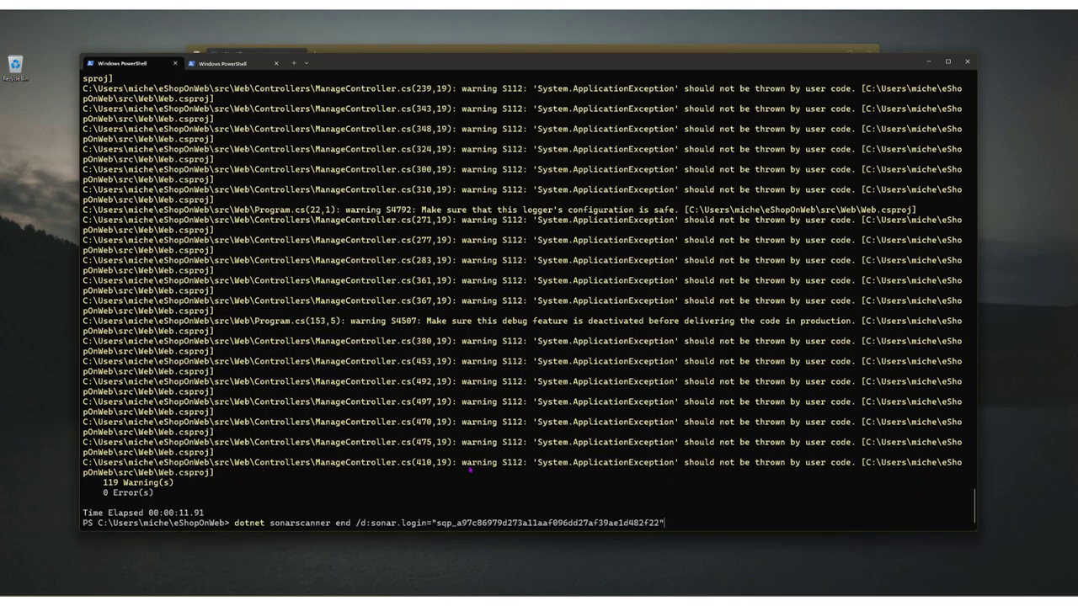
pyautogui.press('Return')
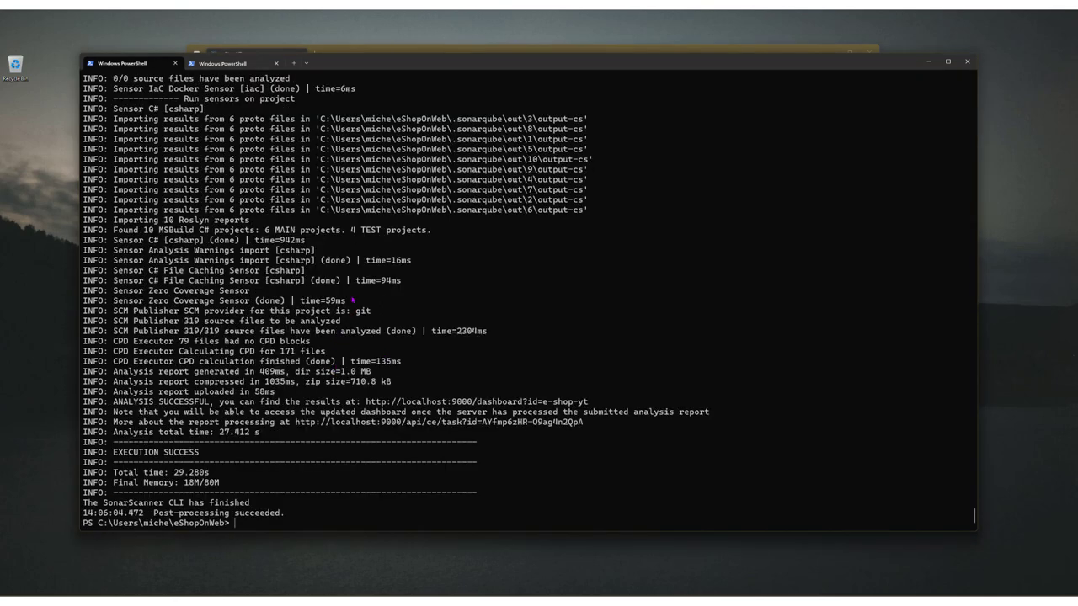
# - Return to the browser, open SonarQube's project list at localhost:9000, and zoom out to view the analyzed projects
pyautogui.hotkey('alt', 'Tab')
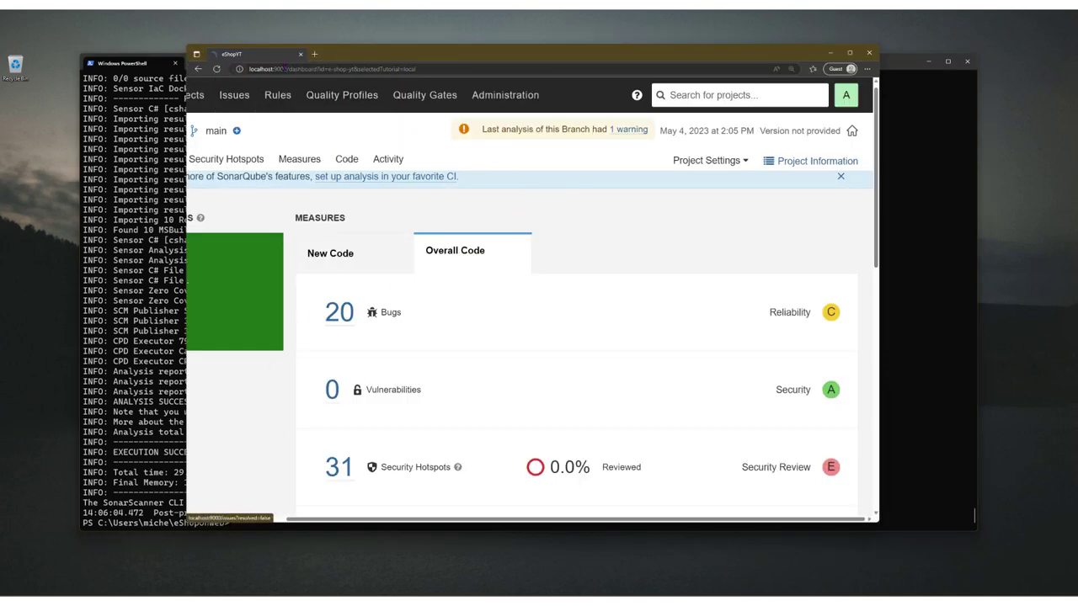
pyautogui.moveTo(289, 69); pyautogui.dragTo(417, 69)
pyautogui.press('BackSpace')
pyautogui.press('Return')
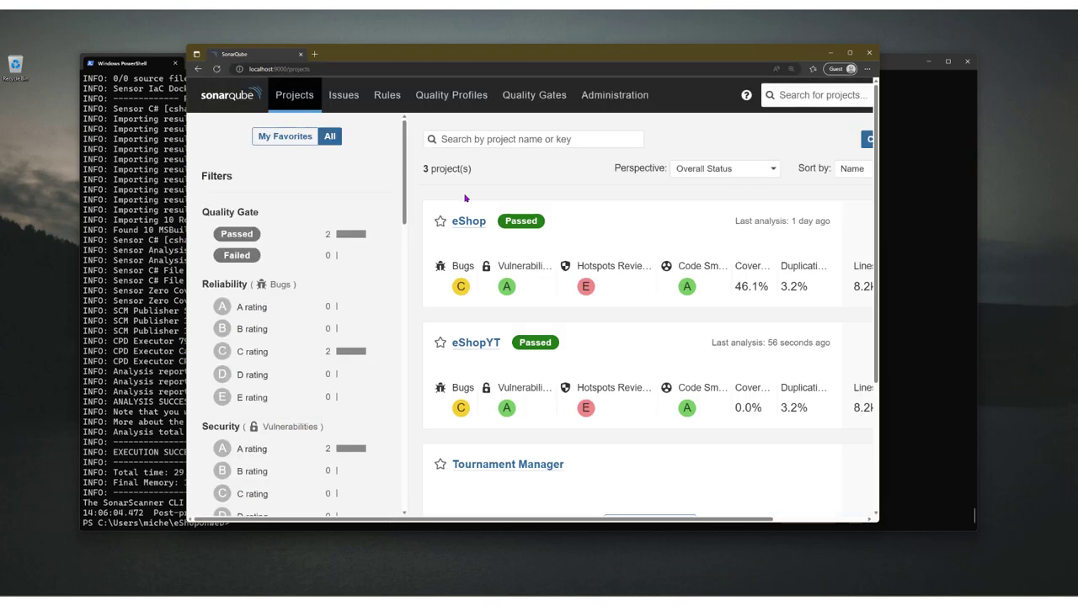
pyautogui.hotkey('ctrl', '-')
pyautogui.hotkey('ctrl', '-')
pyautogui.hotkey('ctrl', '-')
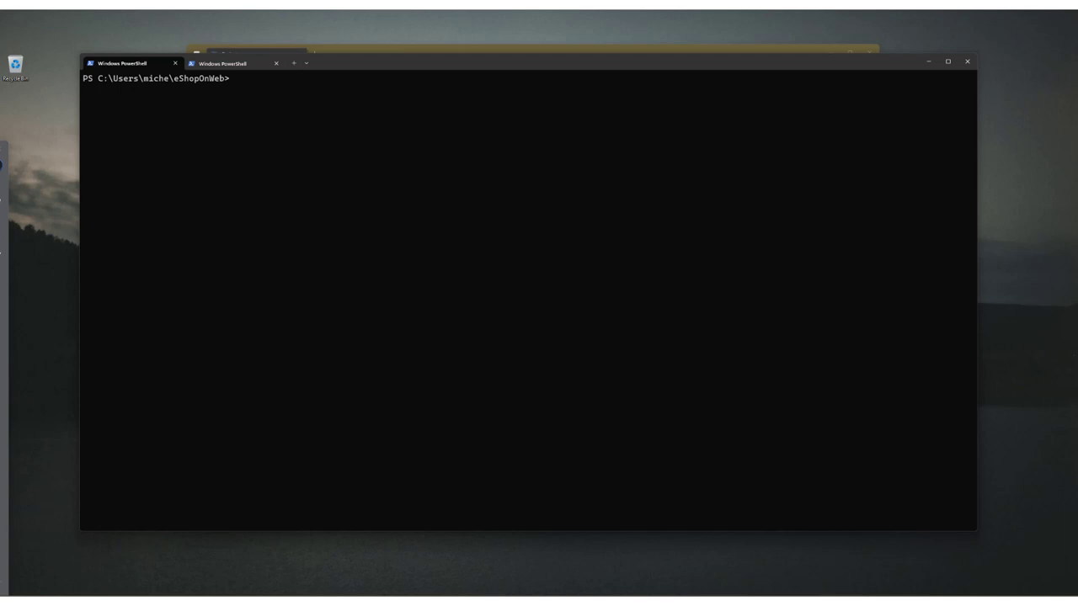
# - Rerun the e-shop-yt dotnet sonarscanner begin command with its login token, adding /d:sonar.cs.vscoveragexml.reportsPaths=coverage.xml
pyautogui.press('Up')
pyautogui.press('Up')
pyautogui.press('Up')
pyautogui.press('Up')
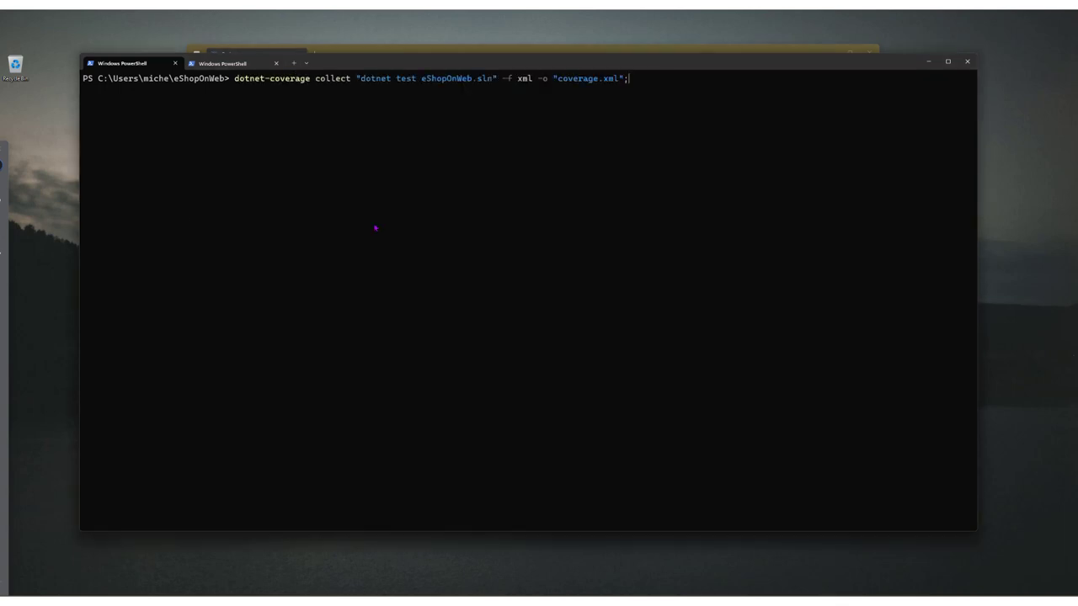
pyautogui.press('Down')
pyautogui.press('Up')
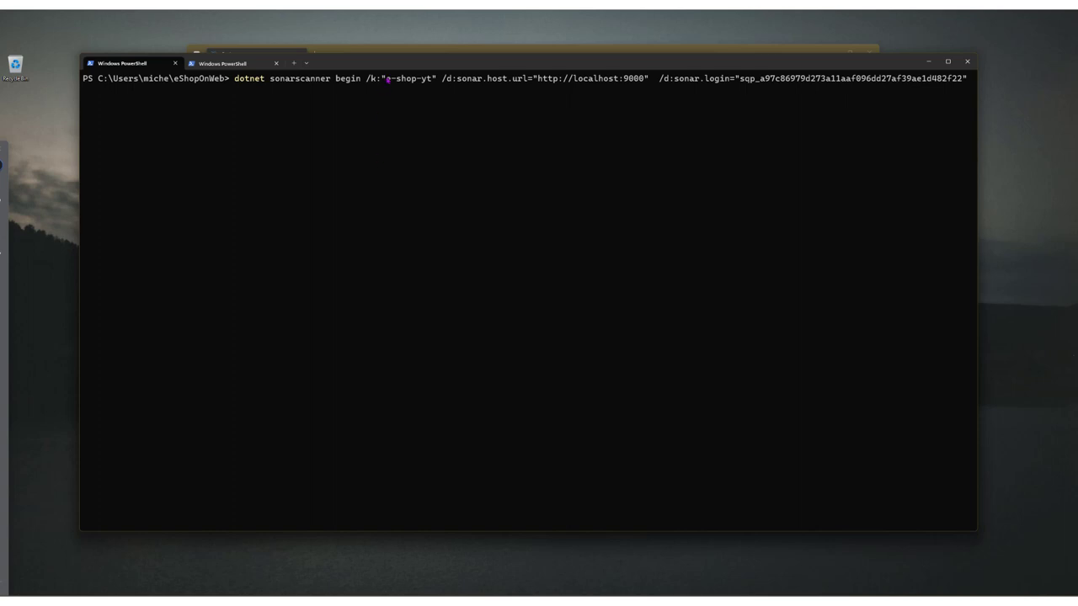
pyautogui.write('/')
pyautogui.write('d:sonar')
pyautogui.write('cs.vscoveragexml.')
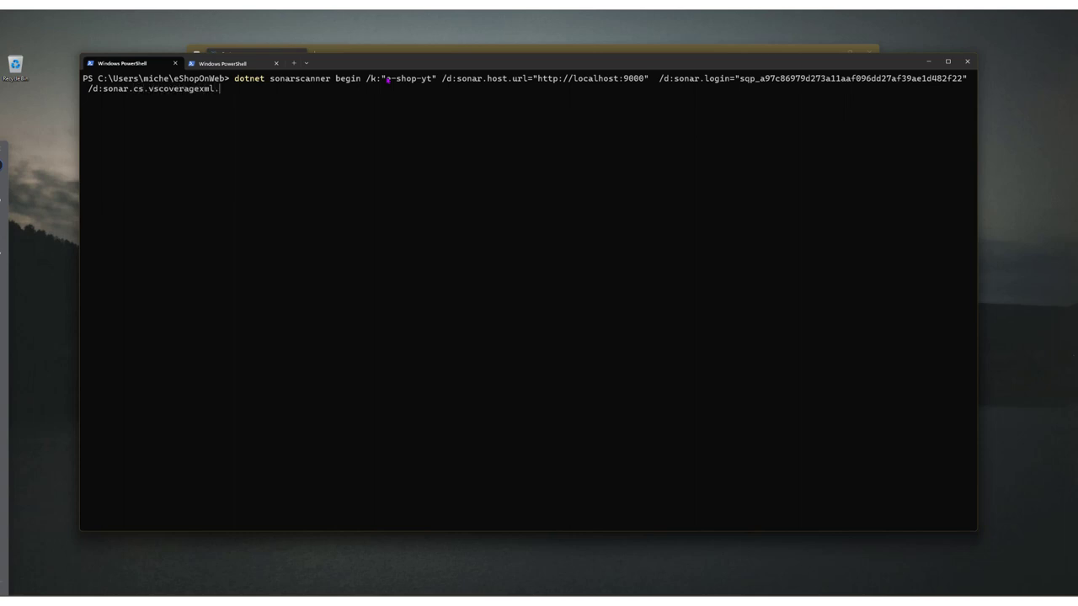
pyautogui.write('repotr')
pyautogui.press('BackSpace')
pyautogui.press('BackSpace')
pyautogui.write('rtsPath=coverage.xml')
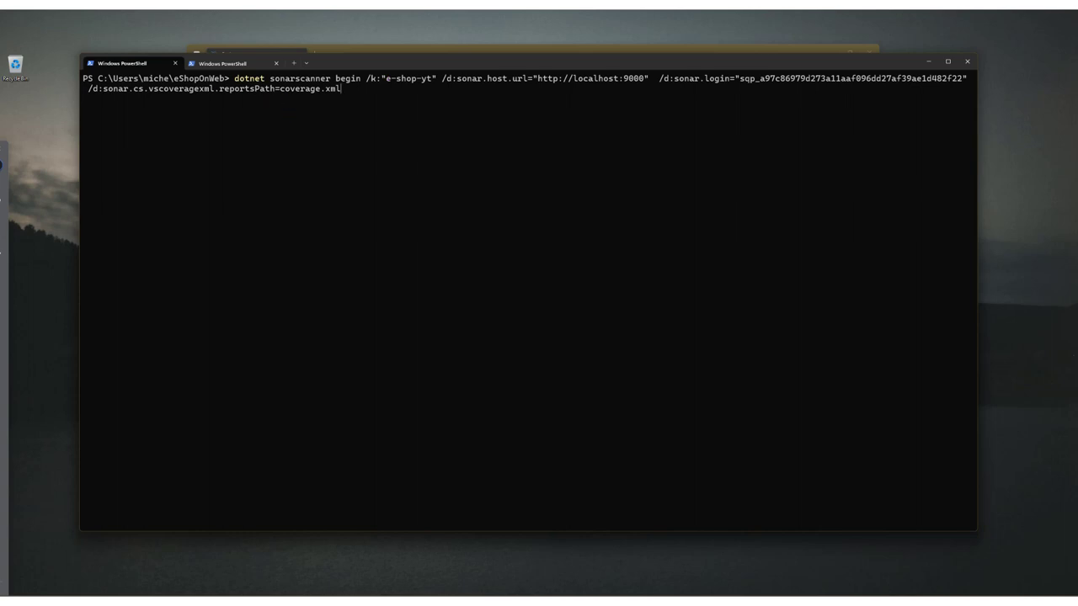
pyautogui.write('s')
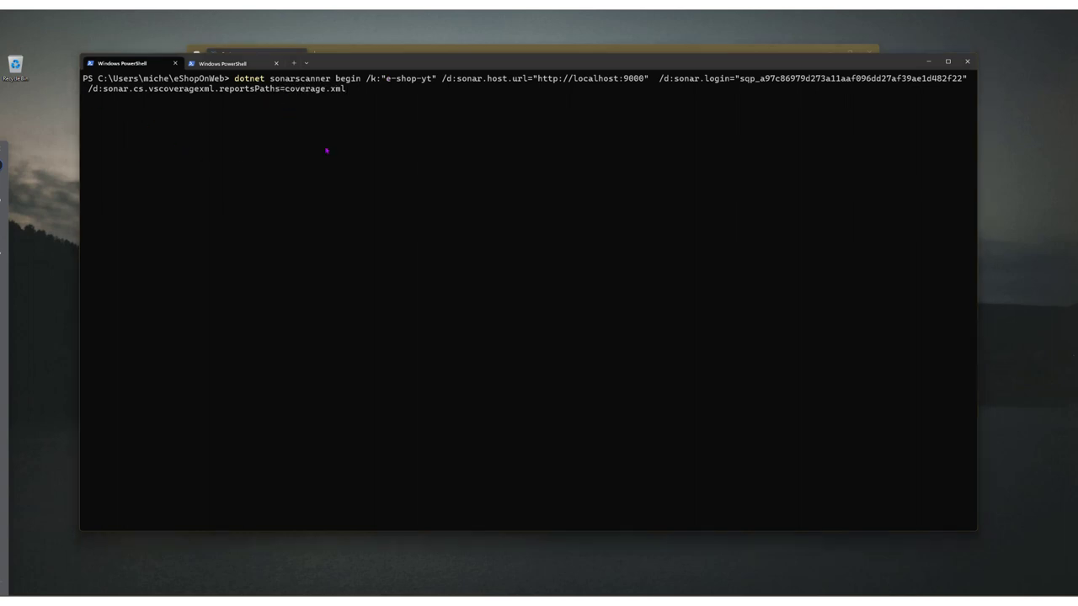
pyautogui.doubleClick(307, 89)
pyautogui.click(356, 96)
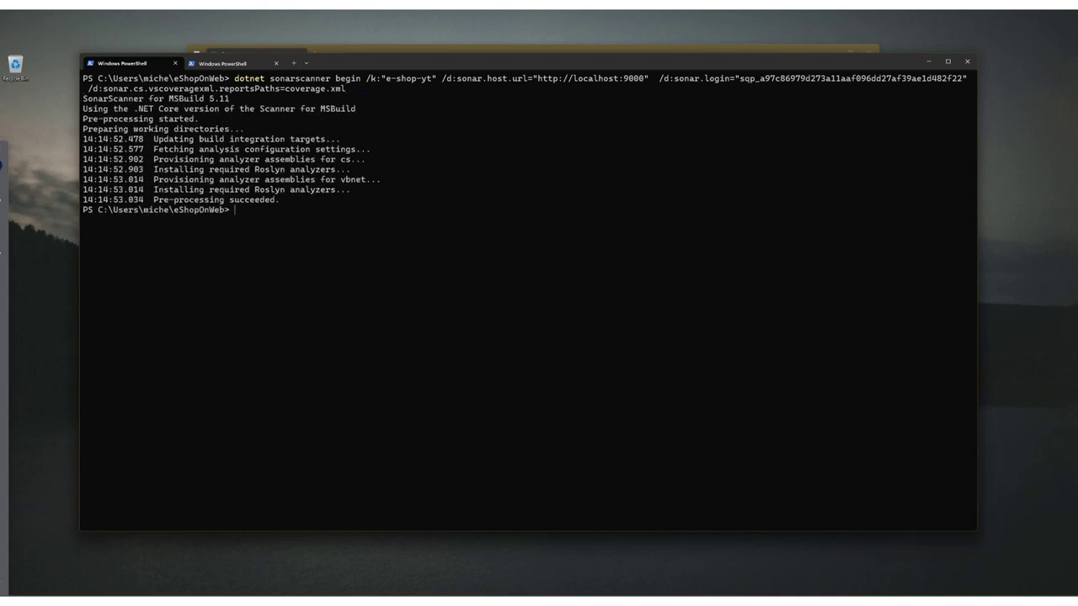
# - Run dotnet tool install --global dotnet-coverage to install the coverage tool
pyautogui.hotkey('ctrl', 'v')
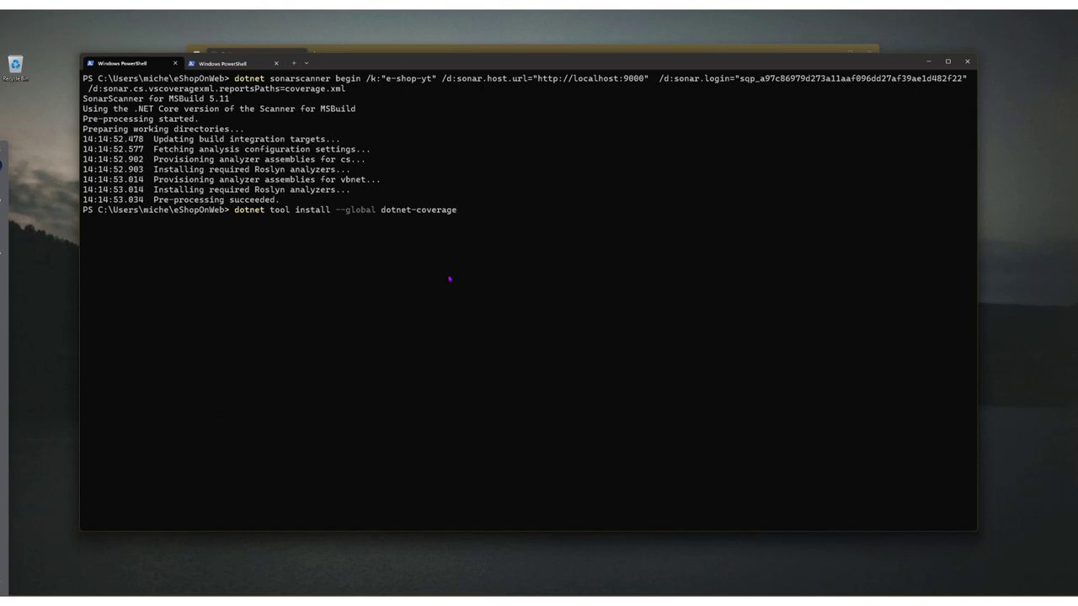
pyautogui.press('Return')
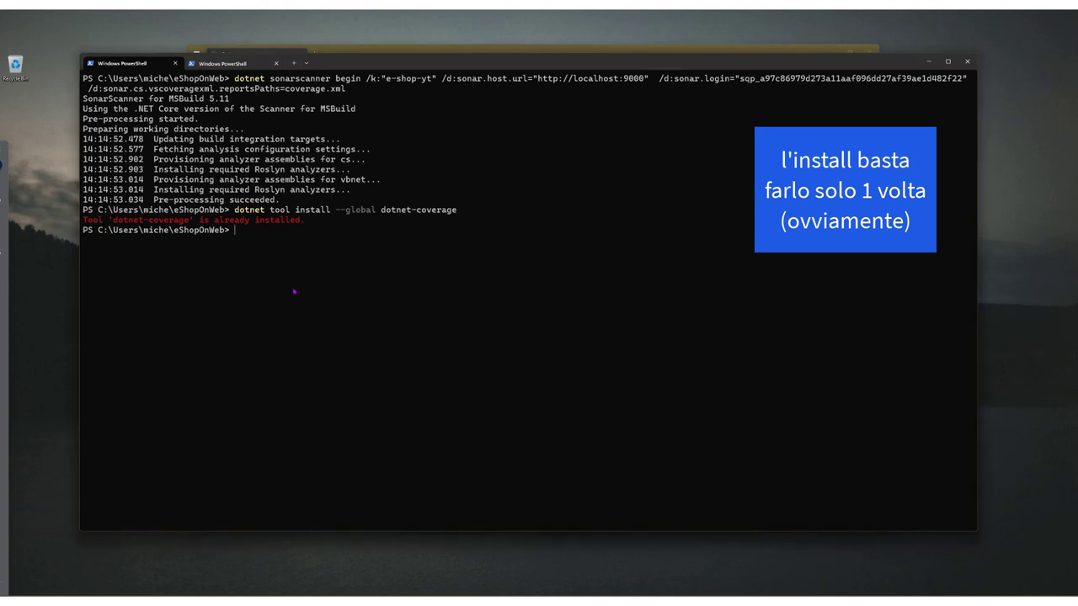
pyautogui.hotkey('ctrl', 'v')
# - Rebuild the solution by running dotnet build .\eShopOnWeb.sln --no-incremental
pyautogui.press('Up')
pyautogui.press('Up')
pyautogui.press('Up')
pyautogui.press('Up')
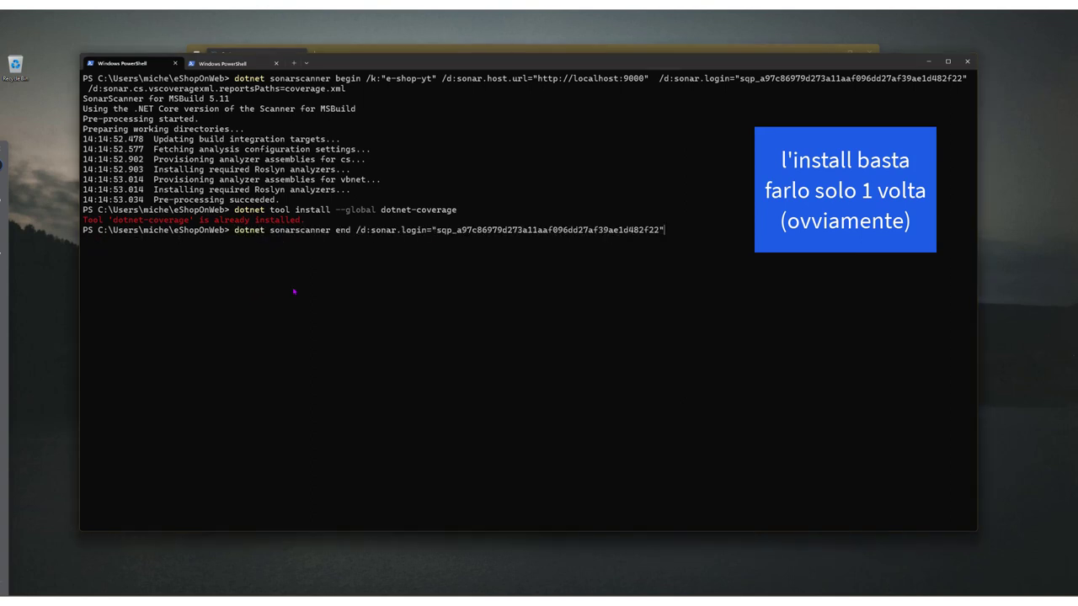
pyautogui.press('Up')
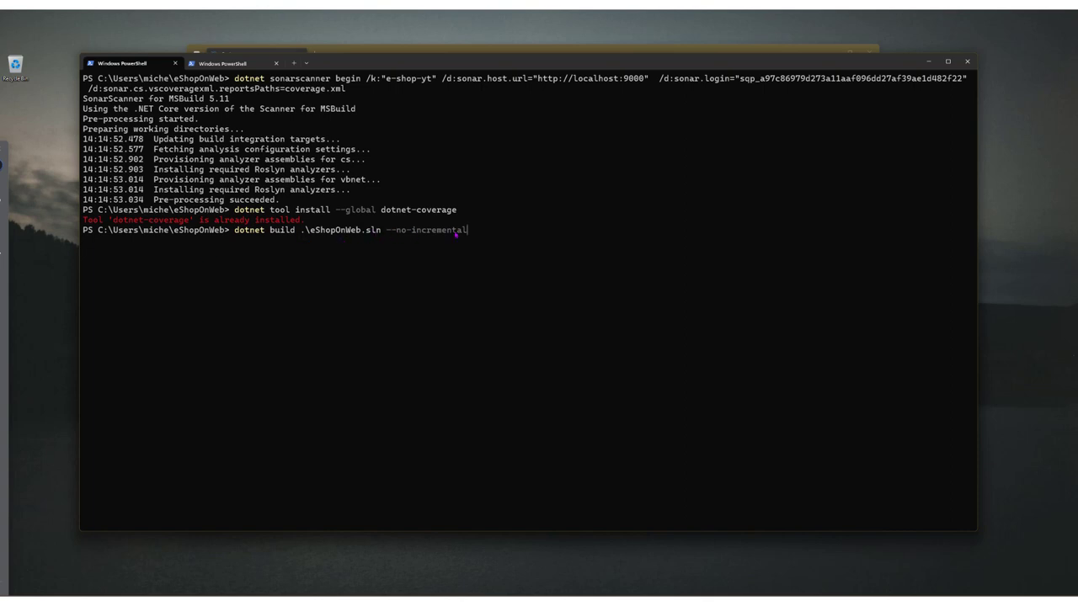
pyautogui.press('Return')
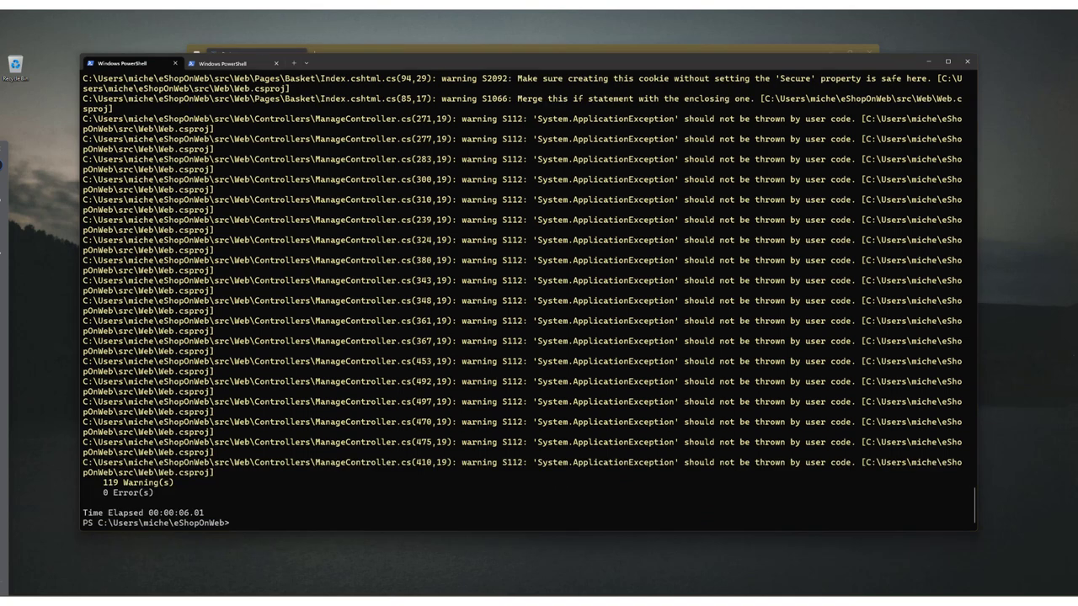
# - Try to collect test coverage by running dotnet-coverage collect "dotnet test eShopWeb.sln" -f xml -o "coverage.xml"
pyautogui.hotkey('ctrl', 'v')
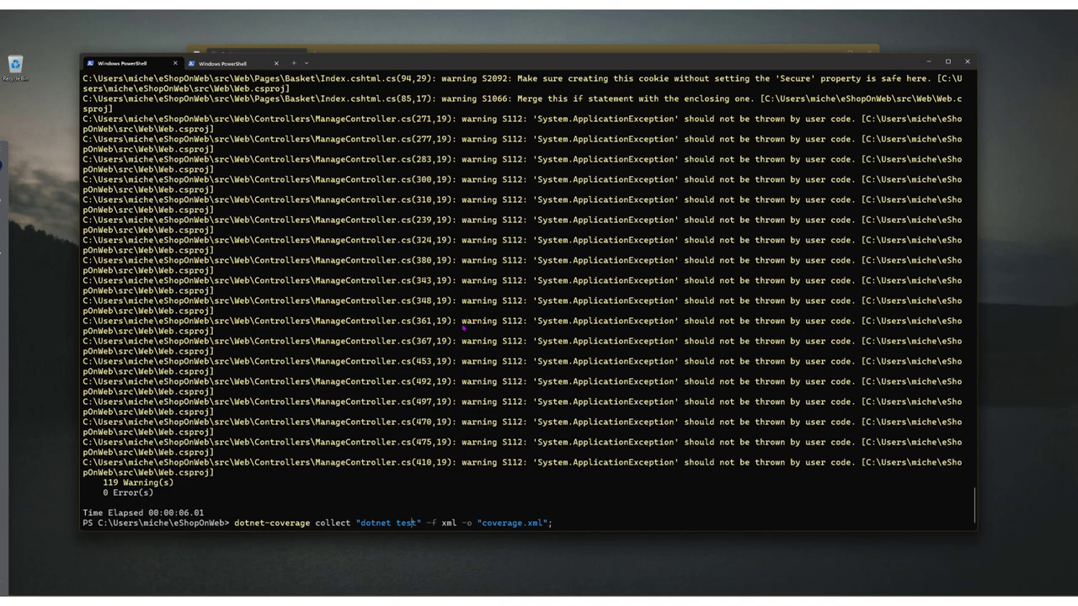
pyautogui.write('eShopS')
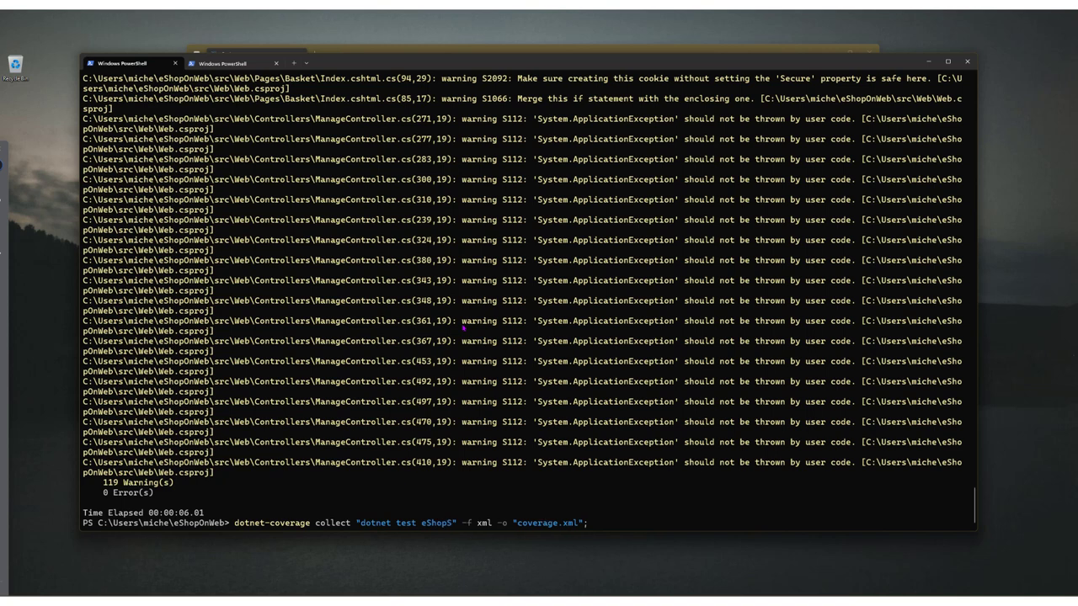
pyautogui.press('BackSpace')
pyautogui.write('Web.sln')
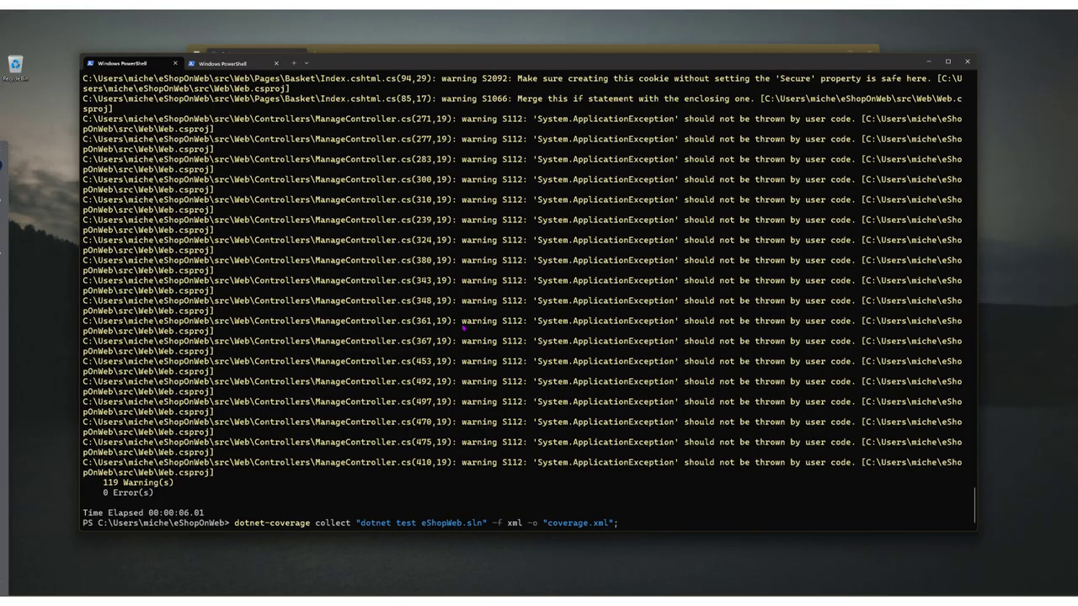
pyautogui.moveTo(545, 523); pyautogui.dragTo(606, 523)
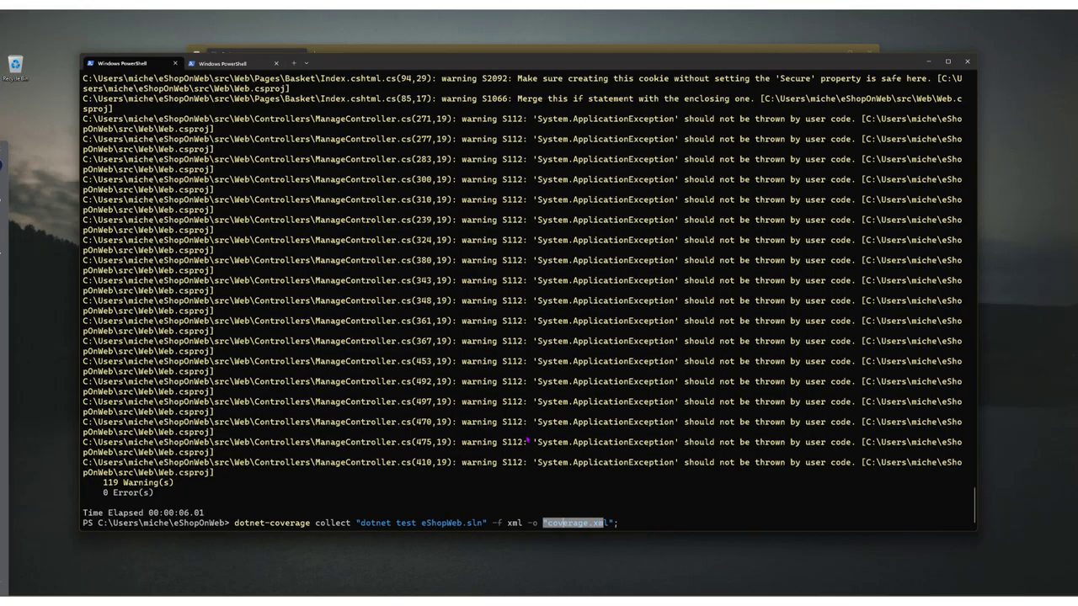
pyautogui.press('Return')
pyautogui.scroll(-15, 222, 130)
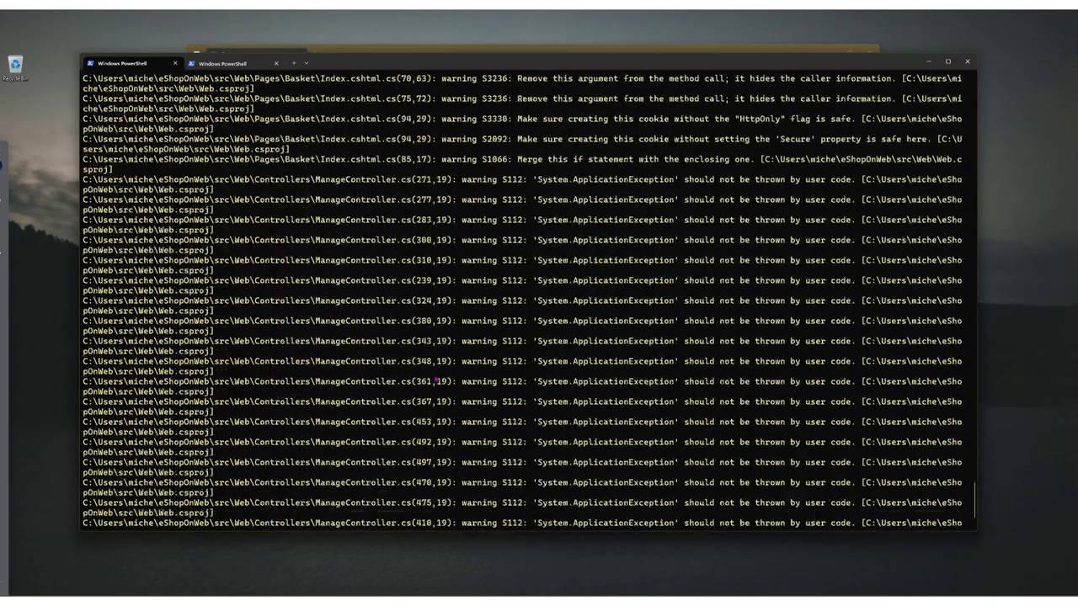
pyautogui.click(566, 412)
pyautogui.press('Return')
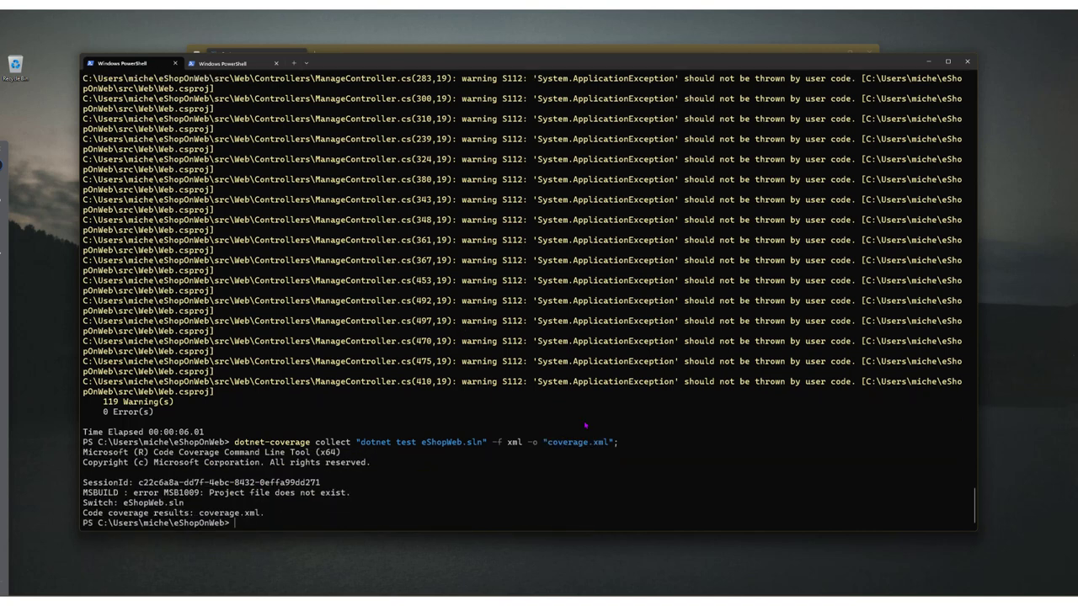
# - Collect test coverage for the corrected solution name by running dotnet-coverage collect "dotnet test eShopOnWeb.sln" -f xml -o "coverage.xml"
pyautogui.press('Up')
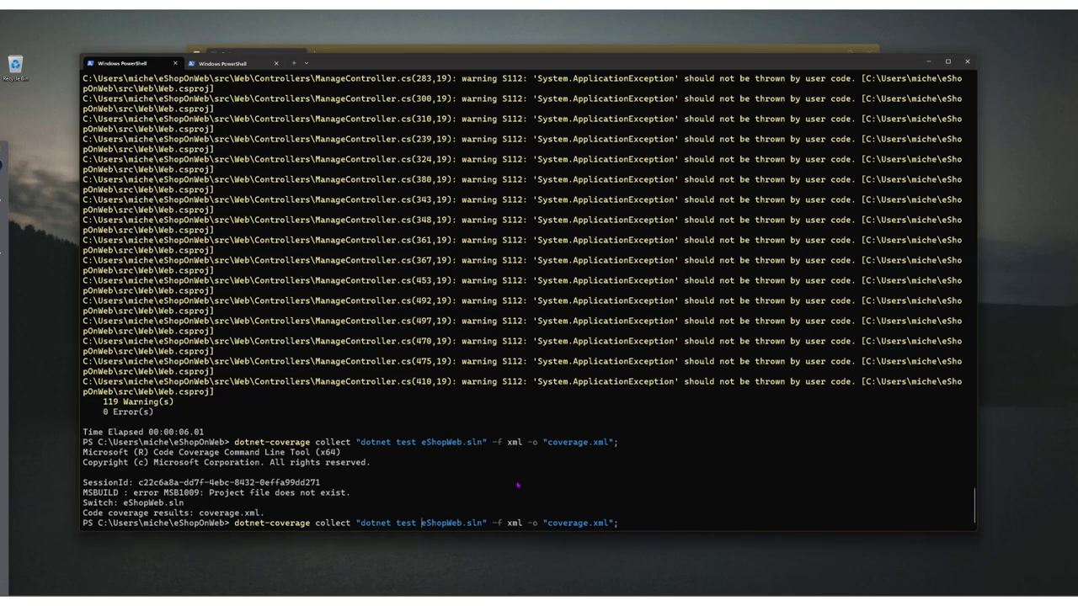
pyautogui.write('On')
pyautogui.press('Return')
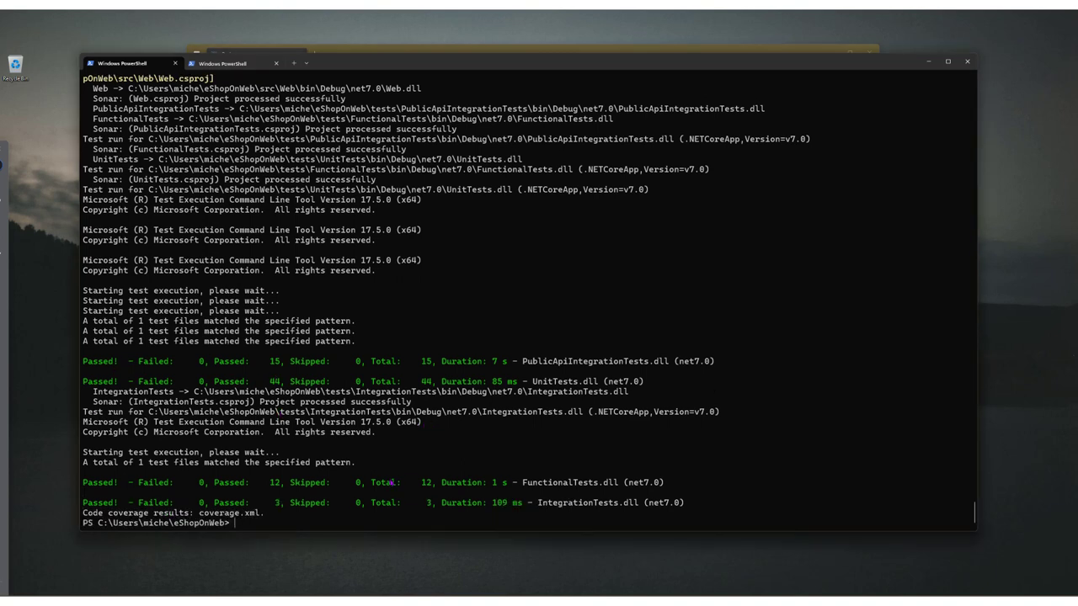
pyautogui.moveTo(194, 514); pyautogui.dragTo(272, 518)
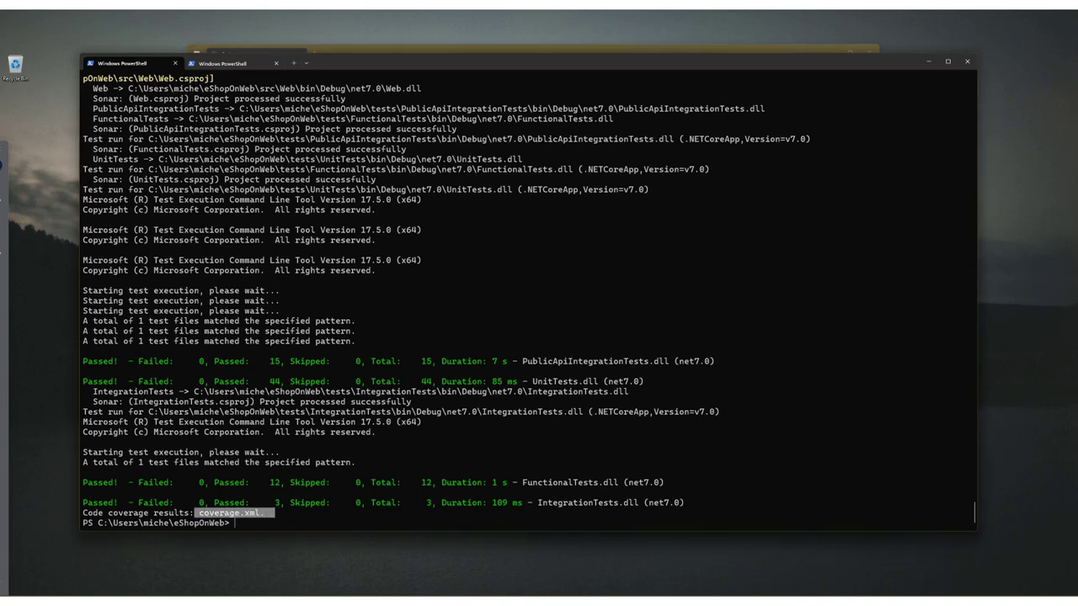
pyautogui.hotkey('ctrl', 'c')
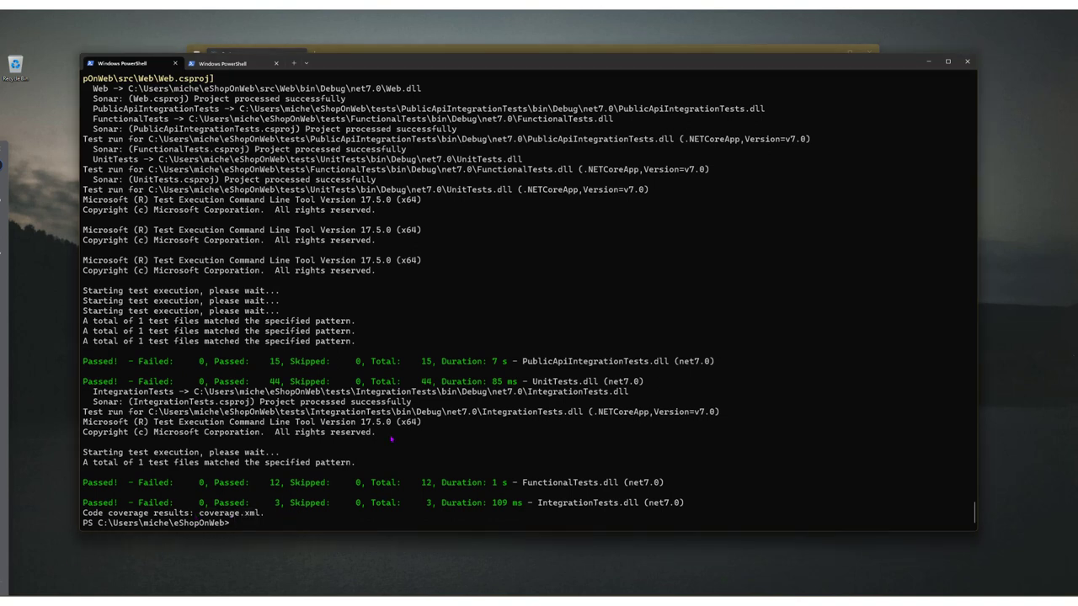
# - Finish the analysis by rerunning the dotnet sonarscanner end command from the history with its /d:sonar.login token
pyautogui.hotkey('ctrl', 'r')
pyautogui.write('end')
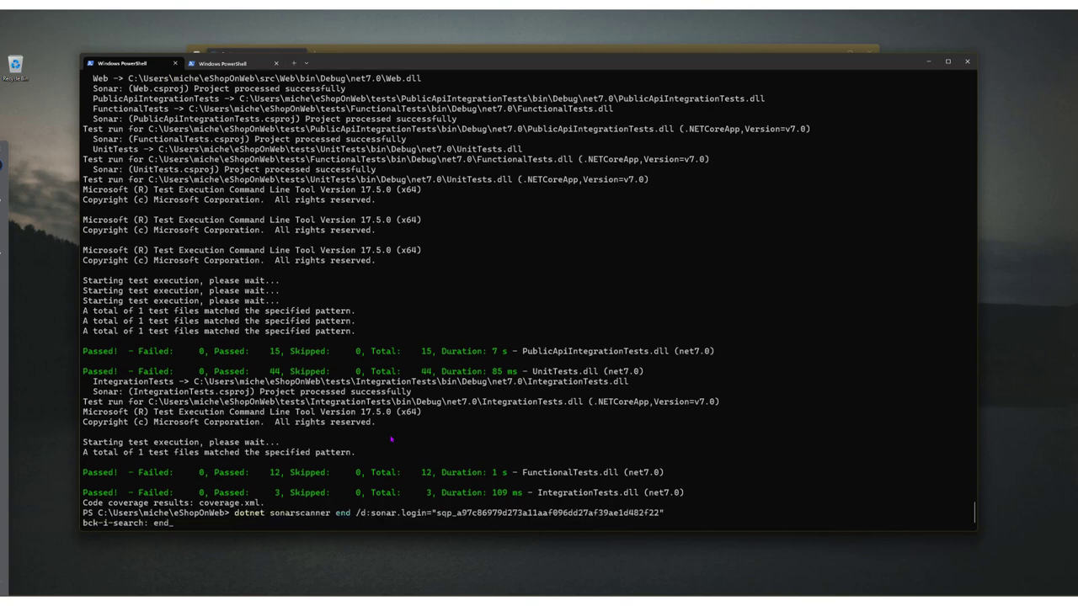
pyautogui.press('Return')
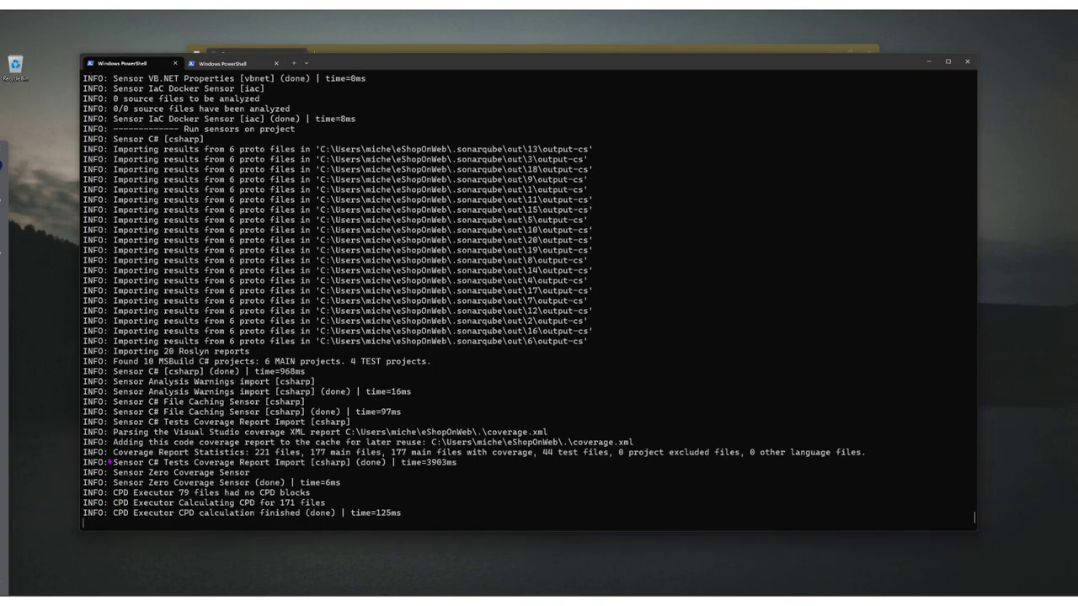
pyautogui.moveTo(84, 361); pyautogui.dragTo(490, 434)
pyautogui.click(120, 431)
pyautogui.moveTo(120, 431); pyautogui.dragTo(608, 443)
pyautogui.hotkey('ctrl', 'c')
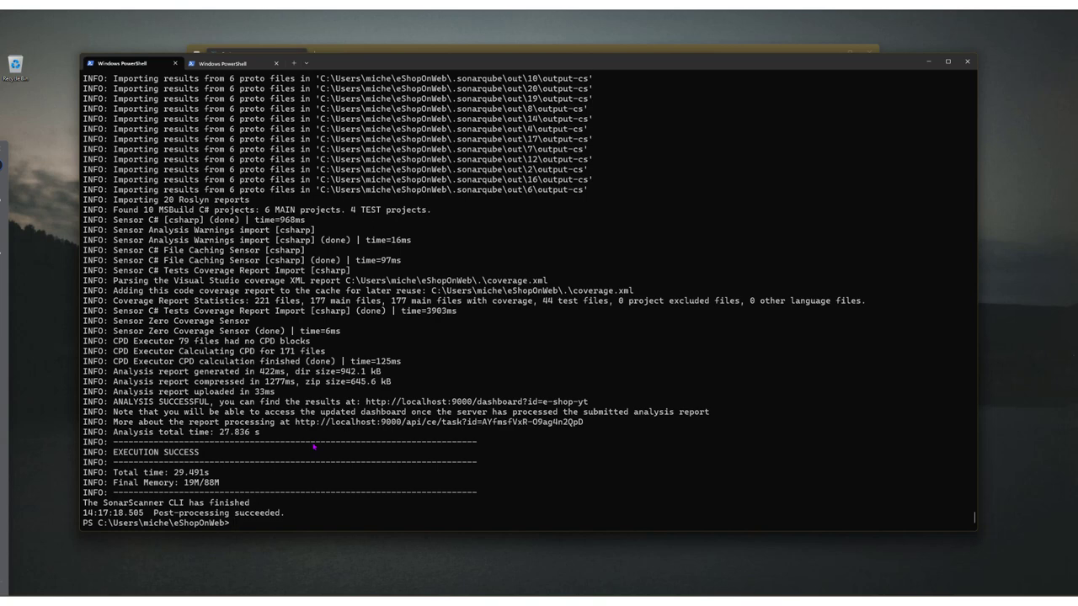
# - Switch to SonarQube in the browser, refresh the projects list, and examine per-folder coverage inside src in eShopYT's code view
pyautogui.click(320, 591)
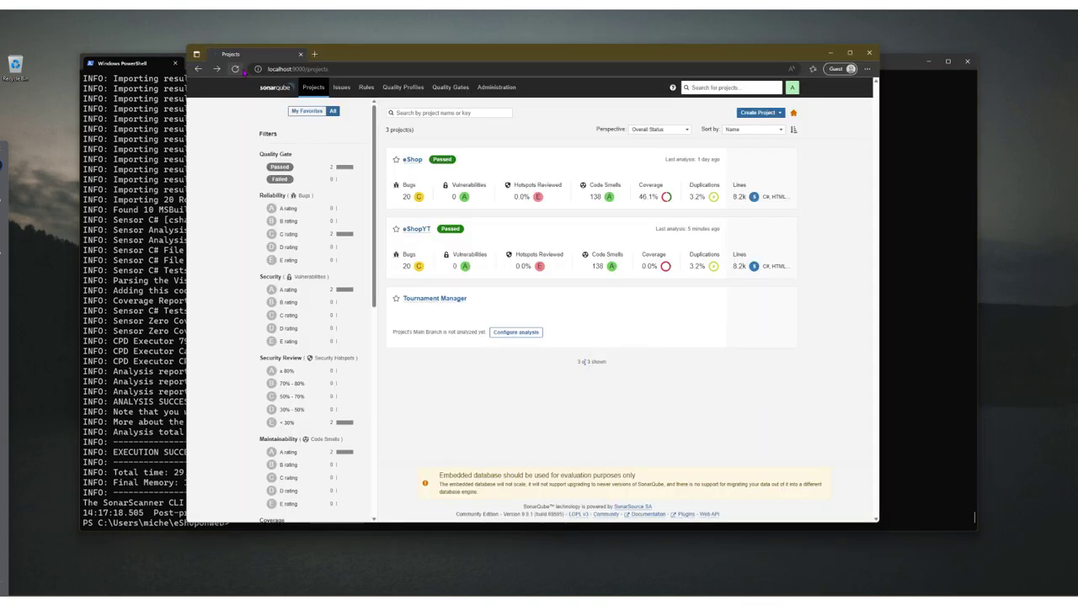
pyautogui.click(235, 69)
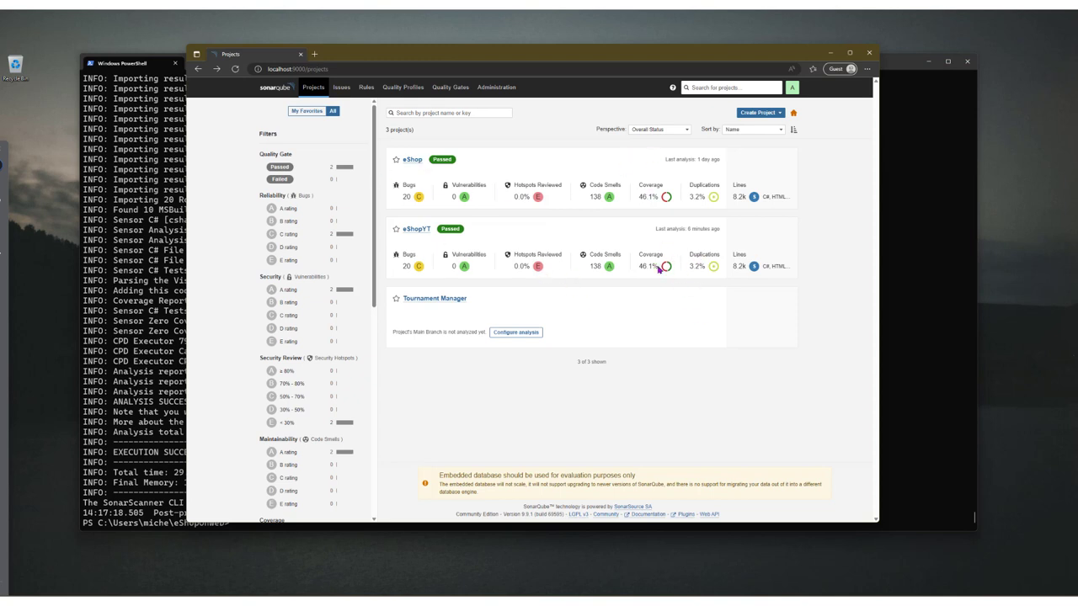
pyautogui.click(418, 228)
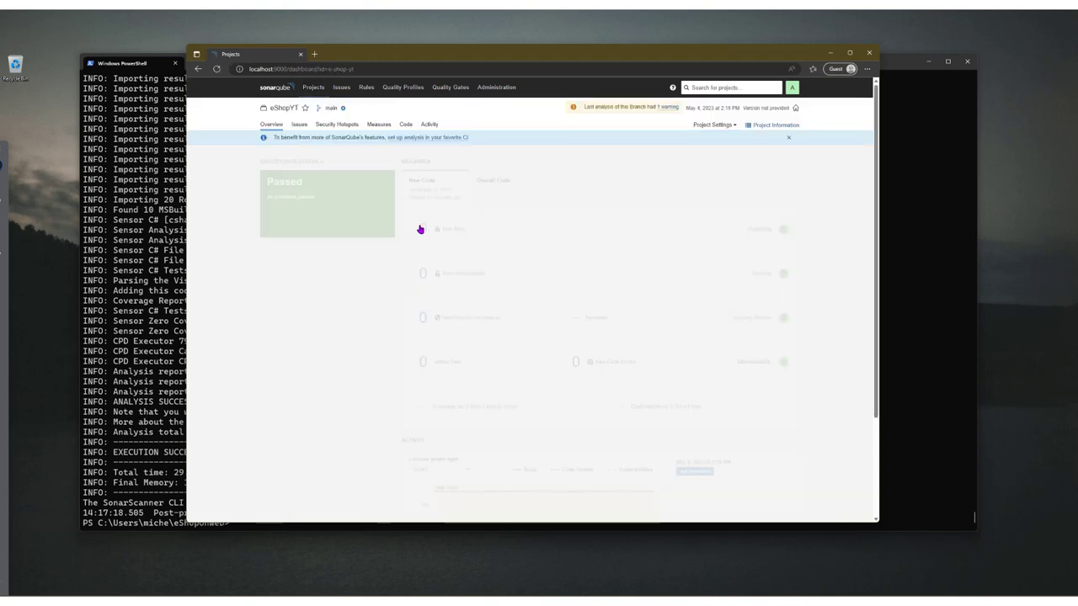
pyautogui.click(406, 125)
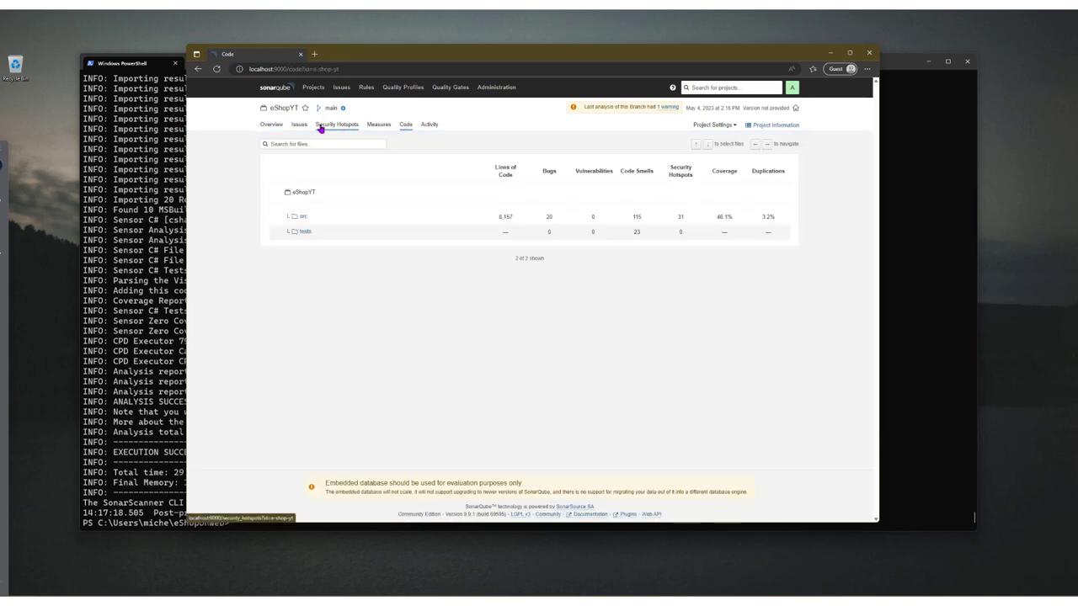
pyautogui.click(304, 216)
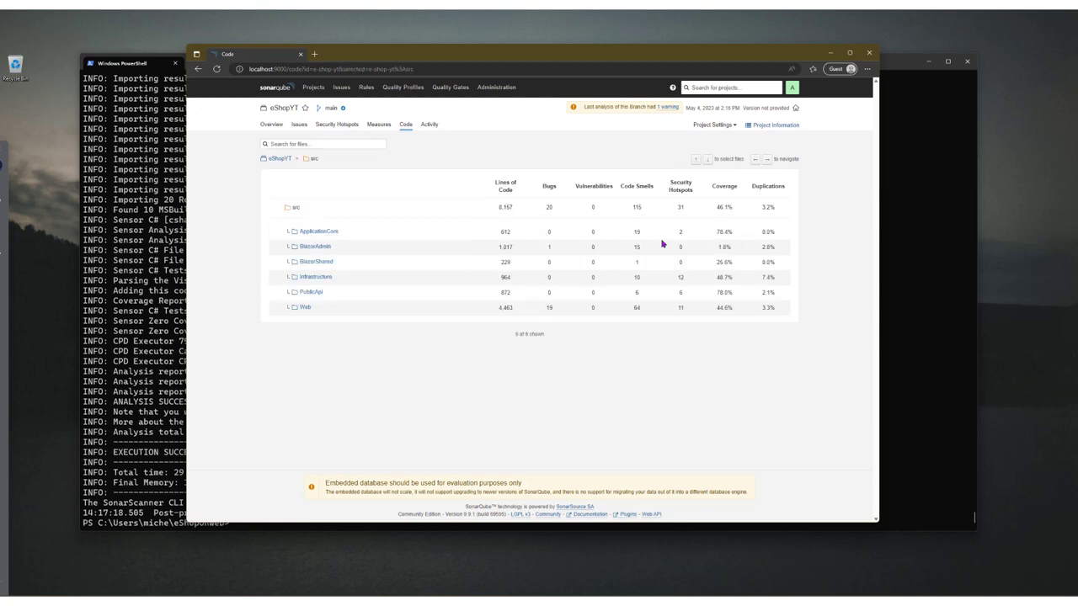